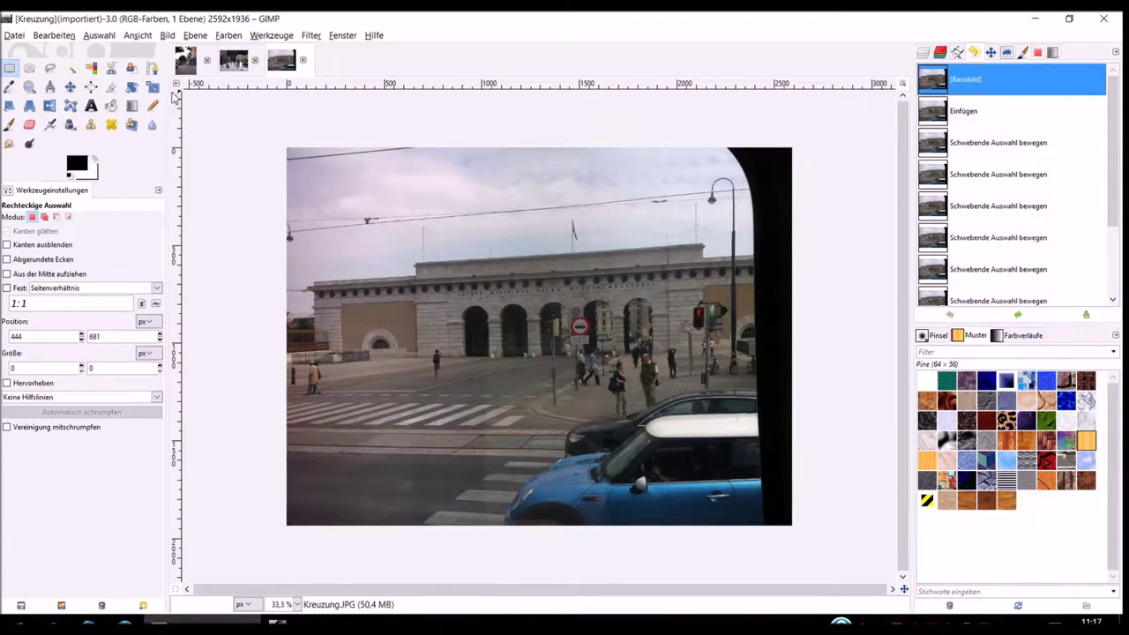
Paste the person cut from the crowd photo into the Kreuzung intersection photo as a floating selection
click(234, 59)
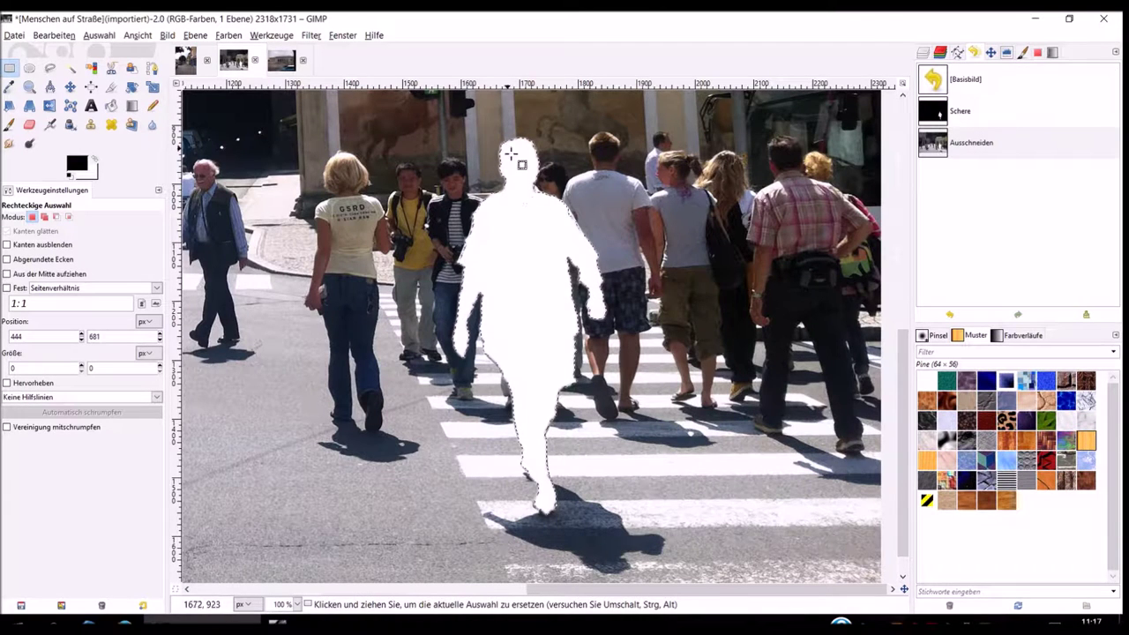
click(282, 60)
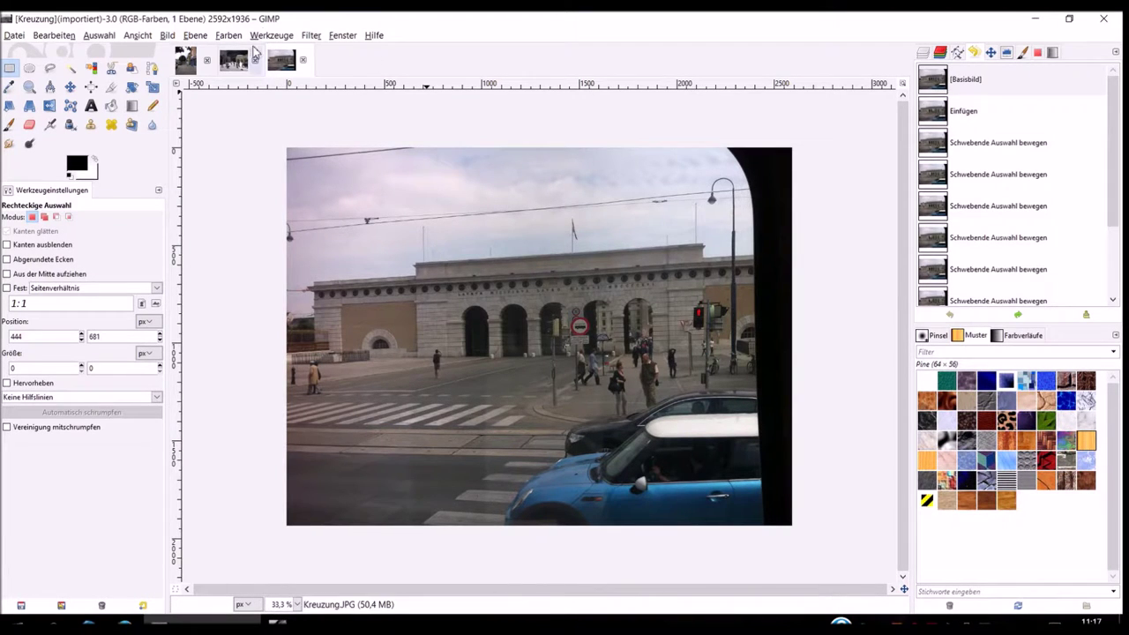
click(232, 62)
click(282, 62)
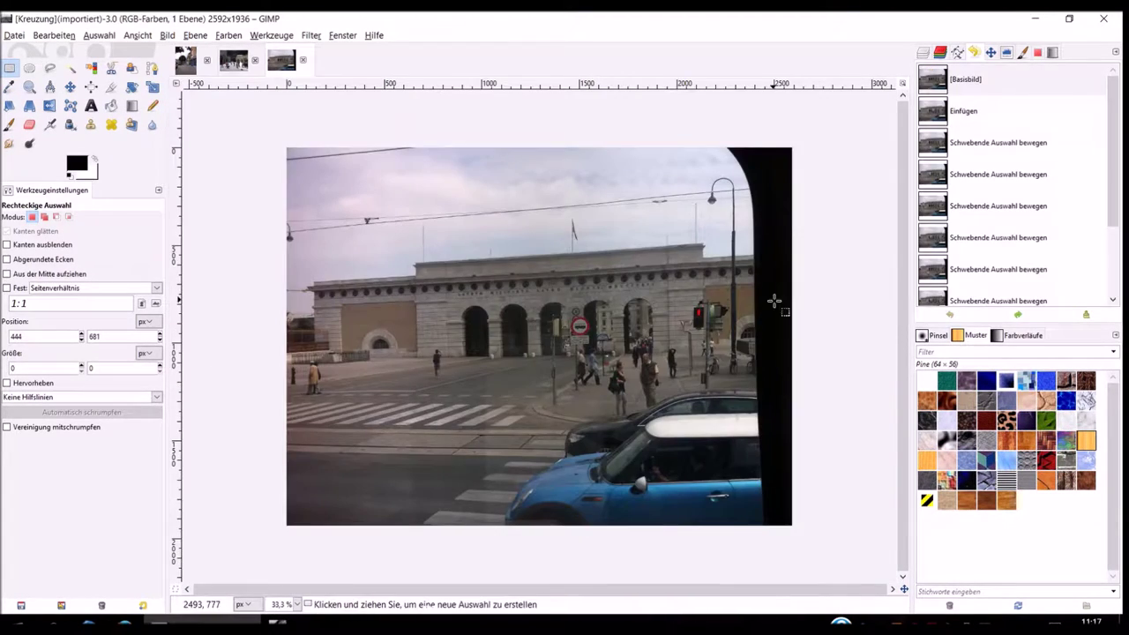
click(53, 36)
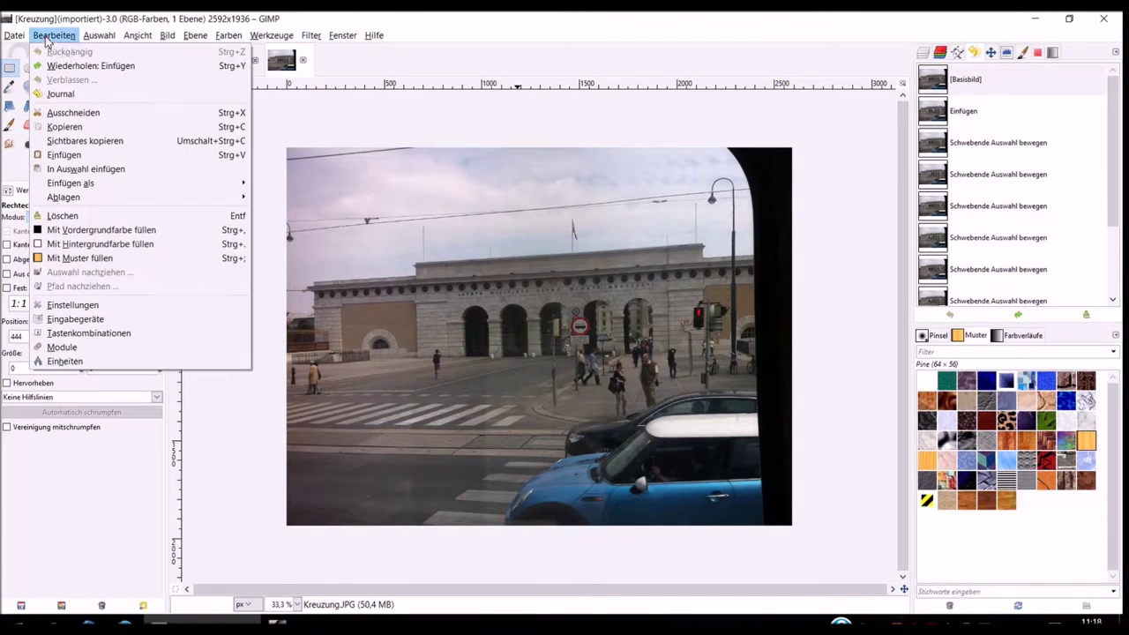
click(138, 156)
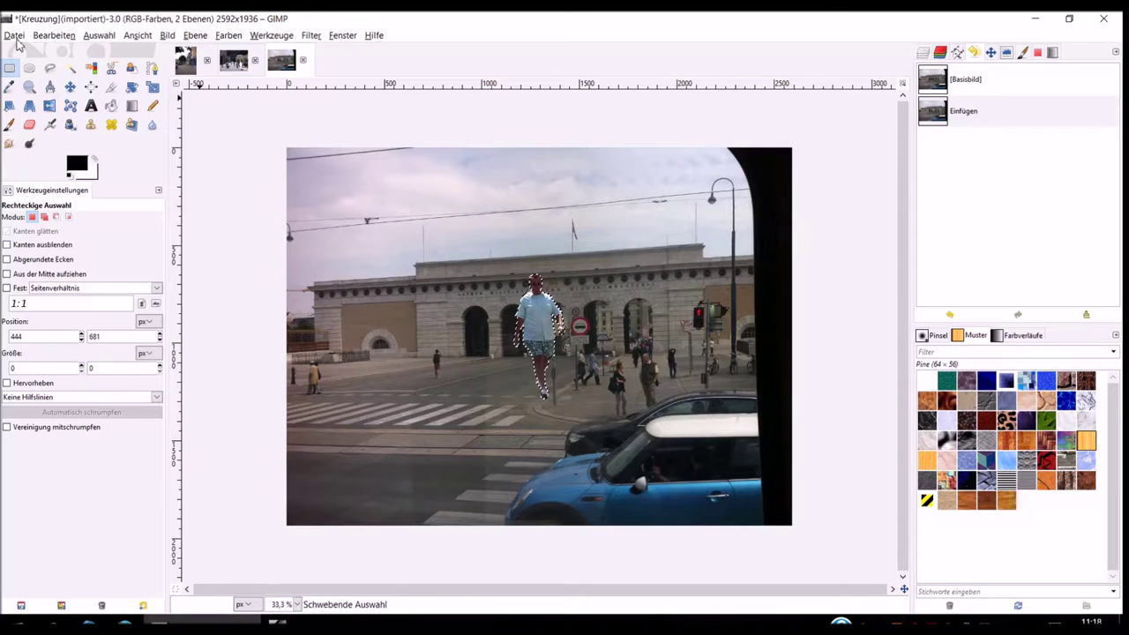
click(69, 88)
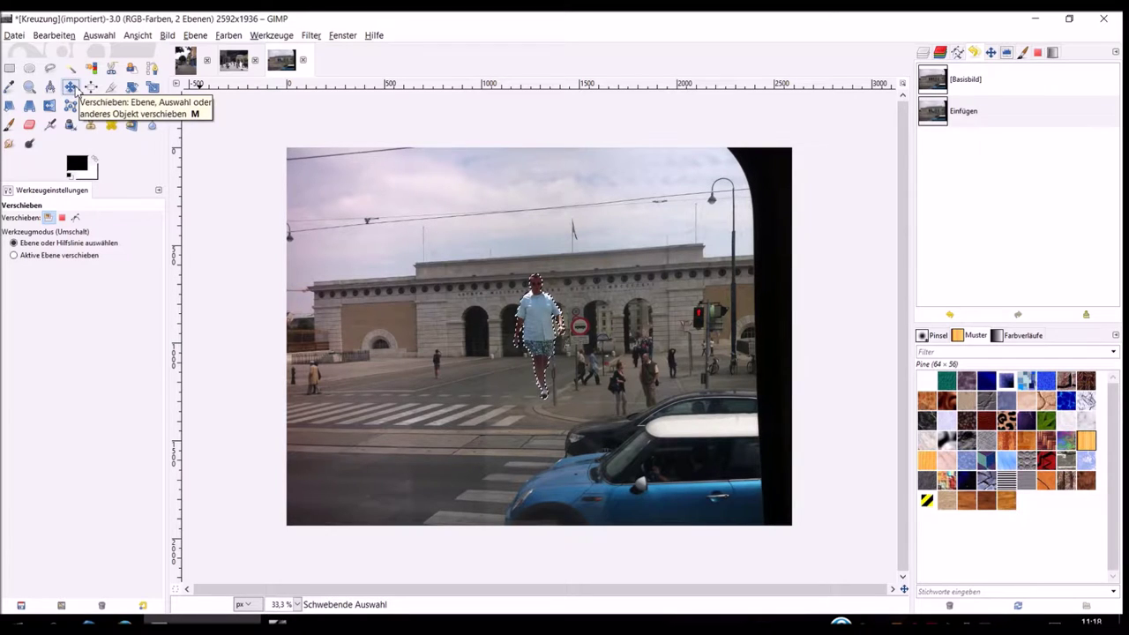
Drag the pasted pedestrian left onto the crosswalk in front of the building
mouse_move(541, 327)
mouse_down()
mouse_move(396, 325)
mouse_move(389, 346)
mouse_up()
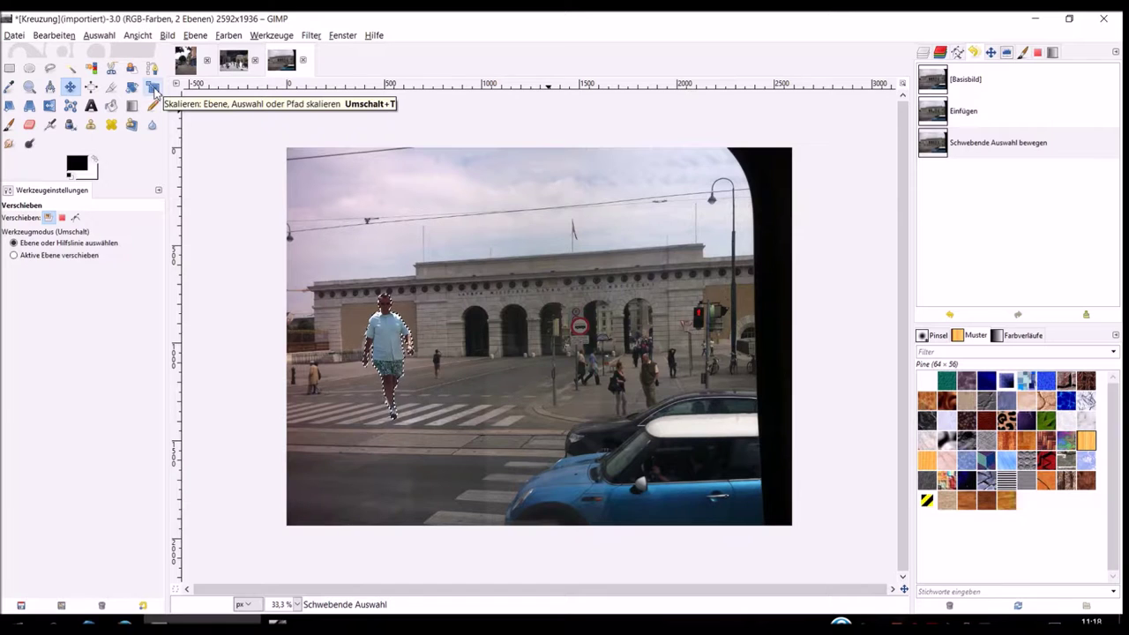
Resize the floating pedestrian with the Scale tool to a 133 × 320 pixel preview
click(152, 88)
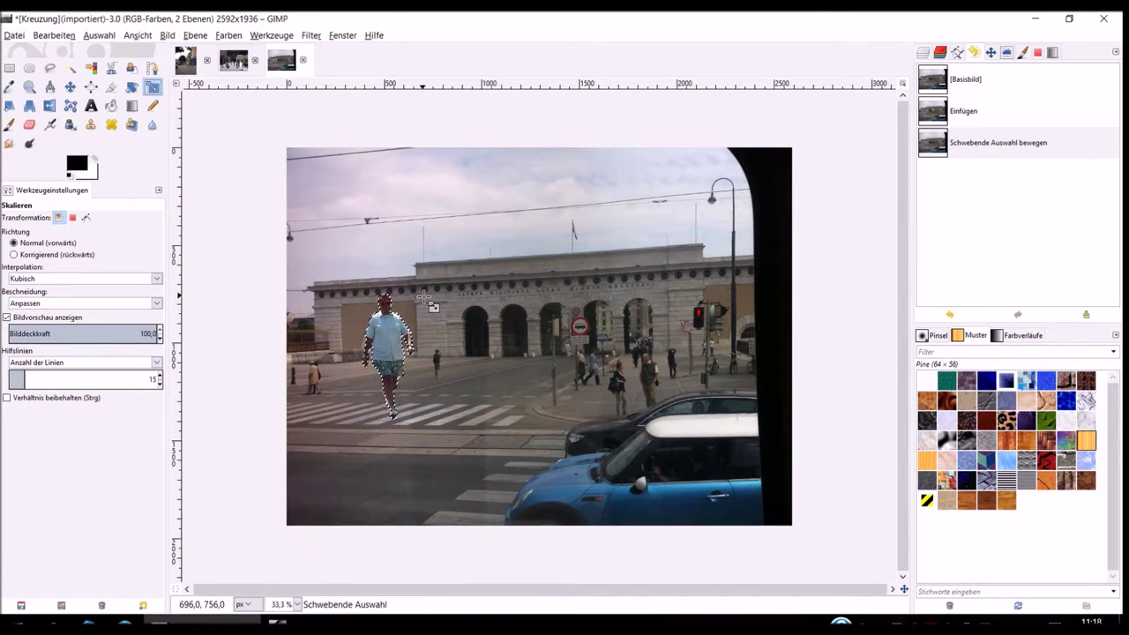
drag(421, 301, 552, 338)
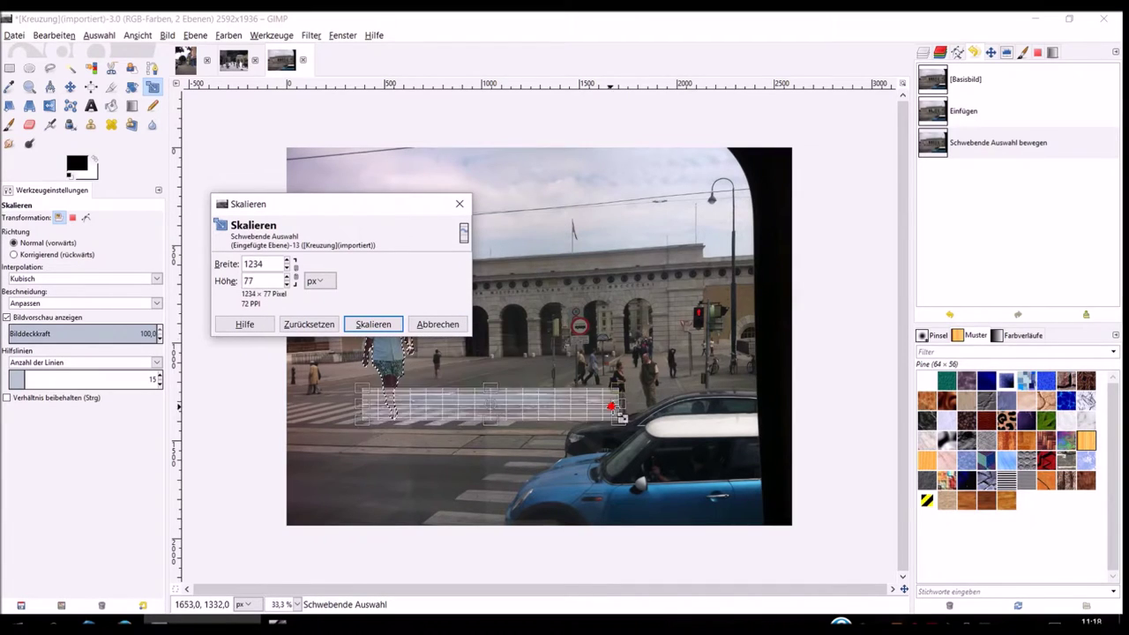
mouse_move(552, 337)
mouse_down()
mouse_move(553, 399)
mouse_move(776, 154)
mouse_move(483, 174)
mouse_move(684, 200)
mouse_move(677, 265)
mouse_move(655, 213)
mouse_move(631, 223)
mouse_move(696, 199)
mouse_move(758, 209)
mouse_move(776, 332)
mouse_move(766, 327)
mouse_move(782, 257)
mouse_move(824, 234)
mouse_up()
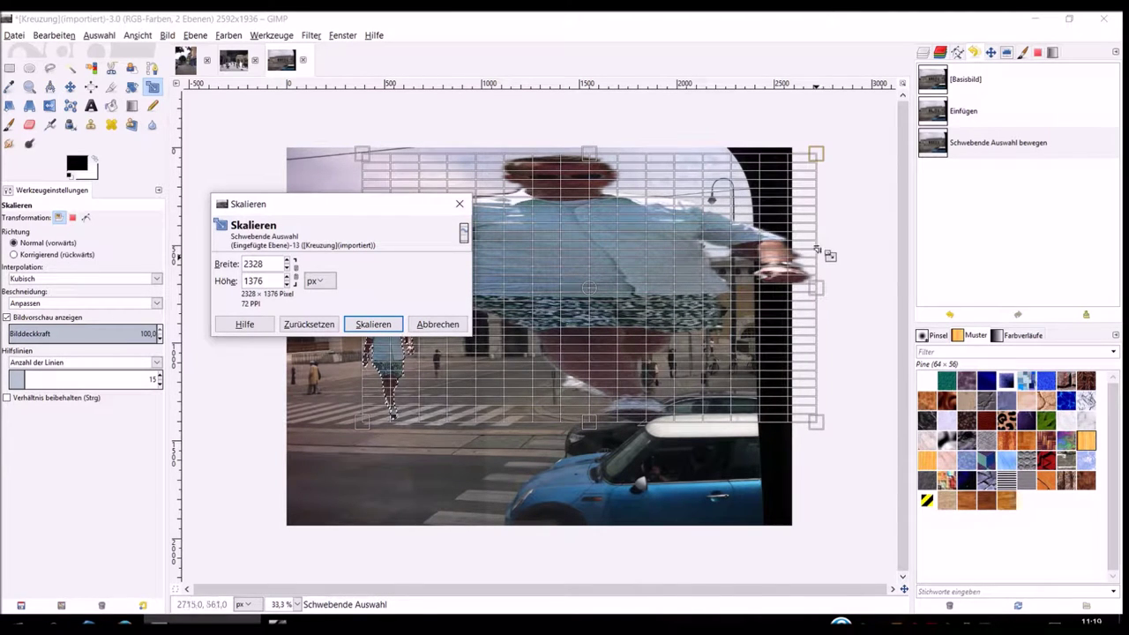
mouse_move(406, 218)
mouse_down()
mouse_move(247, 382)
mouse_move(202, 249)
mouse_move(188, 240)
mouse_up()
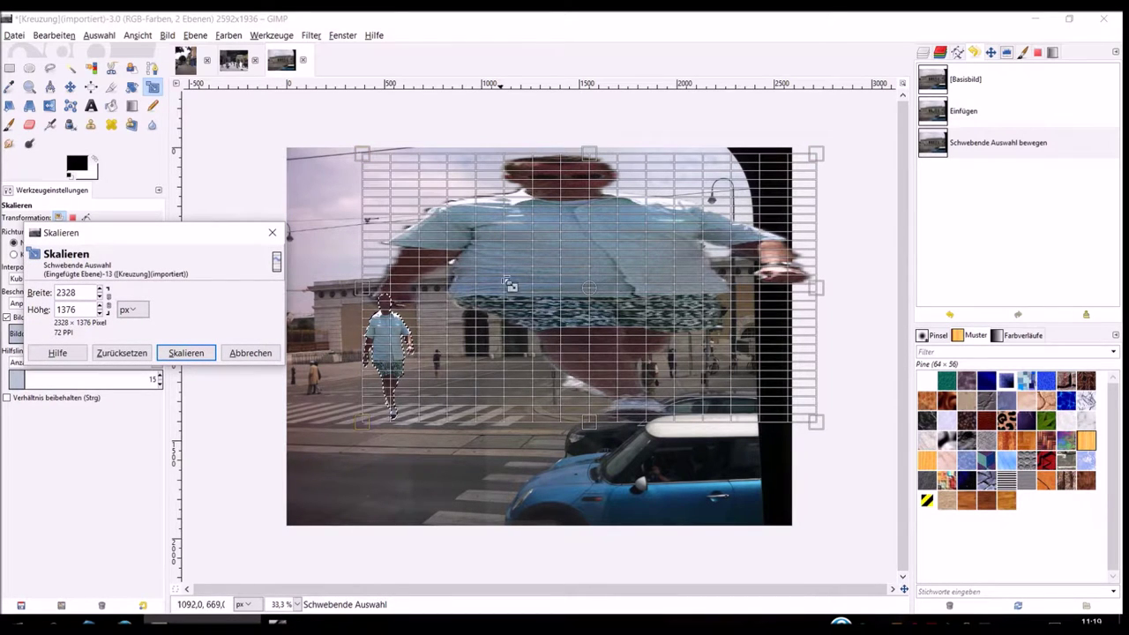
mouse_move(816, 154)
mouse_down()
mouse_move(541, 217)
mouse_move(396, 375)
mouse_move(420, 360)
mouse_move(493, 362)
mouse_move(438, 360)
mouse_up()
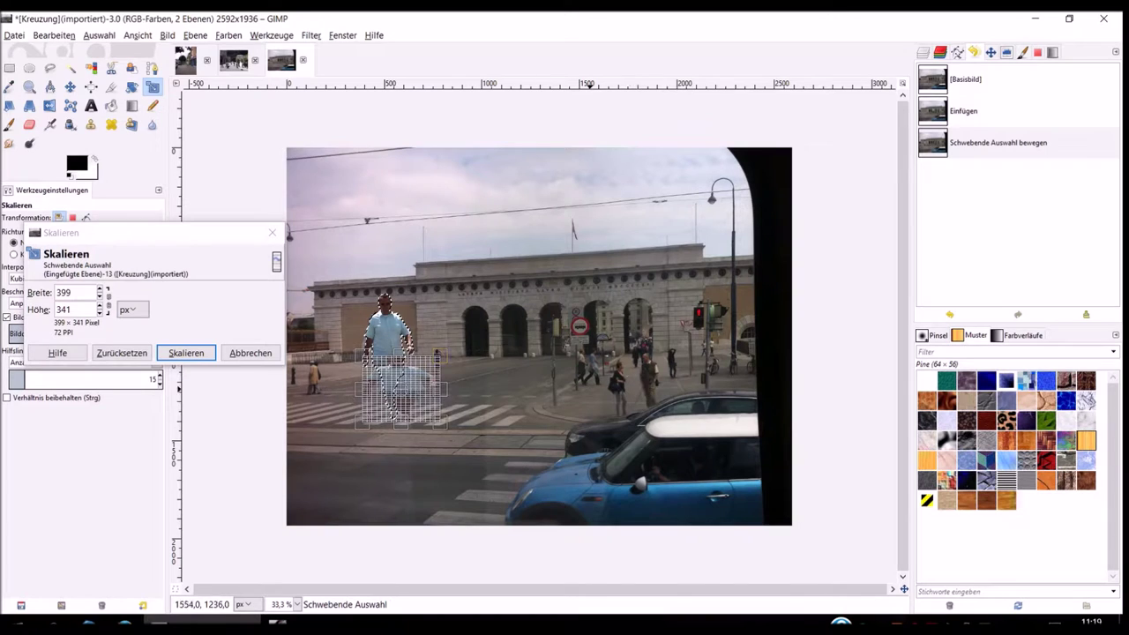
mouse_move(449, 363)
mouse_down()
mouse_move(439, 362)
mouse_move(465, 360)
mouse_move(430, 361)
mouse_move(434, 336)
mouse_move(620, 346)
mouse_move(526, 344)
mouse_move(454, 298)
mouse_move(496, 232)
mouse_move(479, 248)
mouse_move(791, 255)
mouse_move(406, 281)
mouse_move(389, 177)
mouse_up()
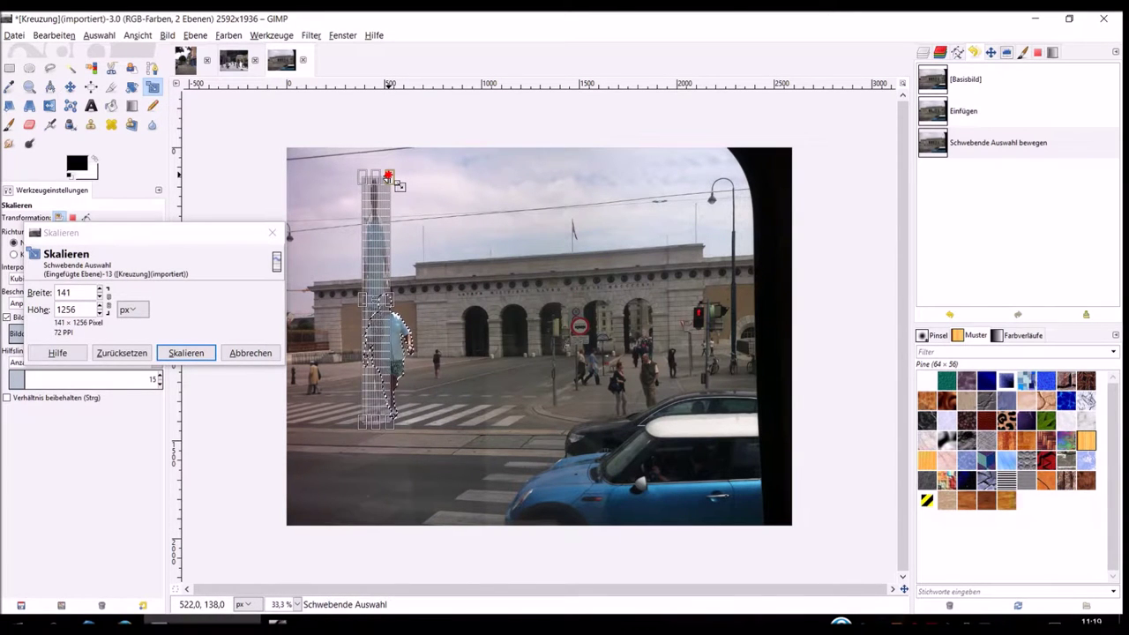
mouse_move(399, 185)
mouse_down()
mouse_move(415, 215)
mouse_move(445, 208)
mouse_move(481, 281)
mouse_move(458, 315)
mouse_move(607, 95)
mouse_move(529, 228)
mouse_move(512, 291)
mouse_move(447, 371)
mouse_move(463, 368)
mouse_move(609, 155)
mouse_move(480, 351)
mouse_move(489, 336)
mouse_up()
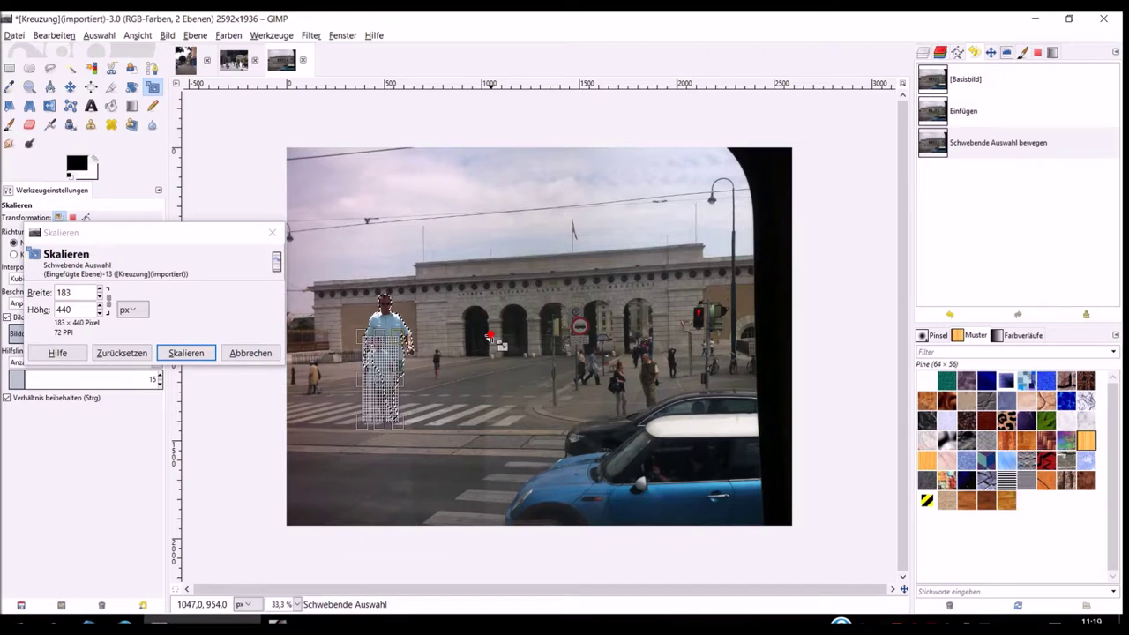
drag(489, 336, 477, 358)
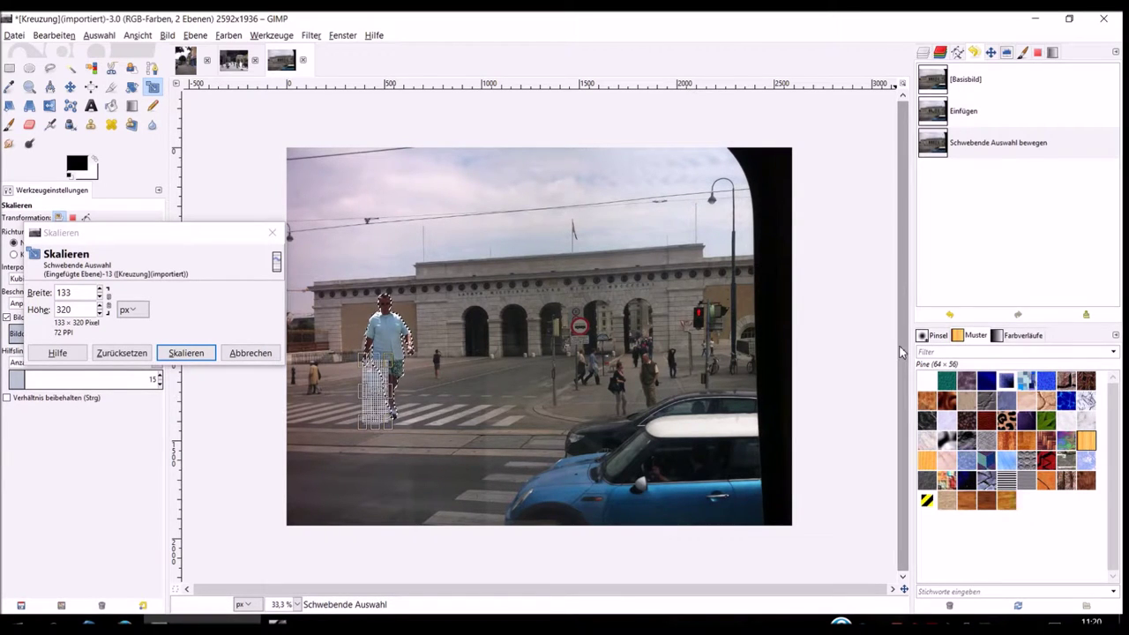
key(plus)
key(plus)
key(plus)
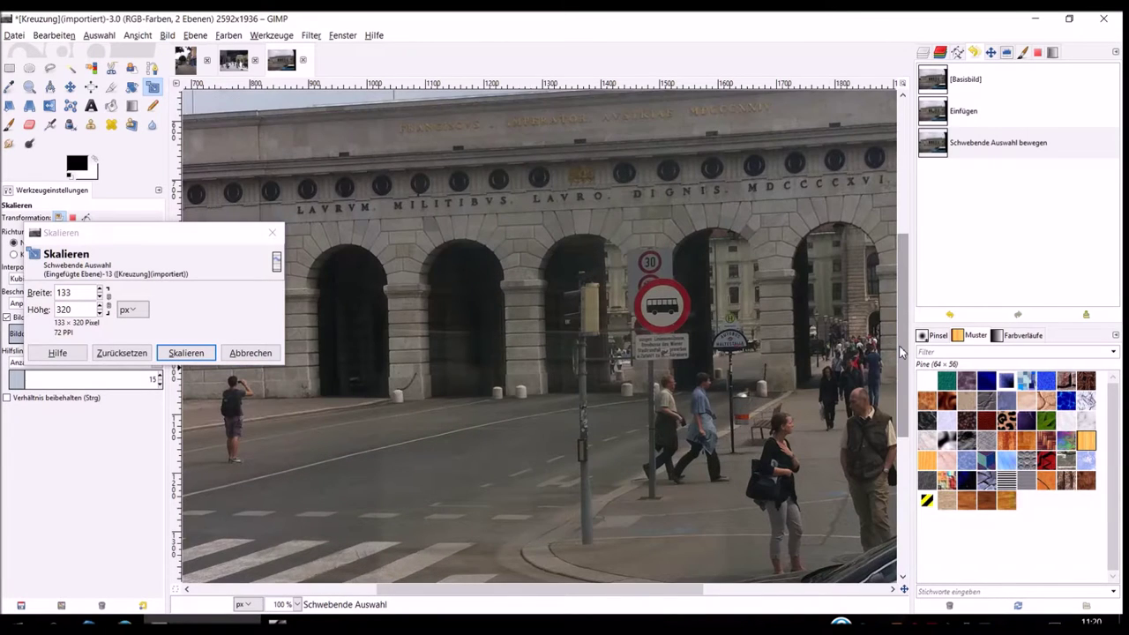
At 100% zoom, enlarge the pedestrian to 153 × 368 pixels and apply the scaling
drag(542, 600, 405, 599)
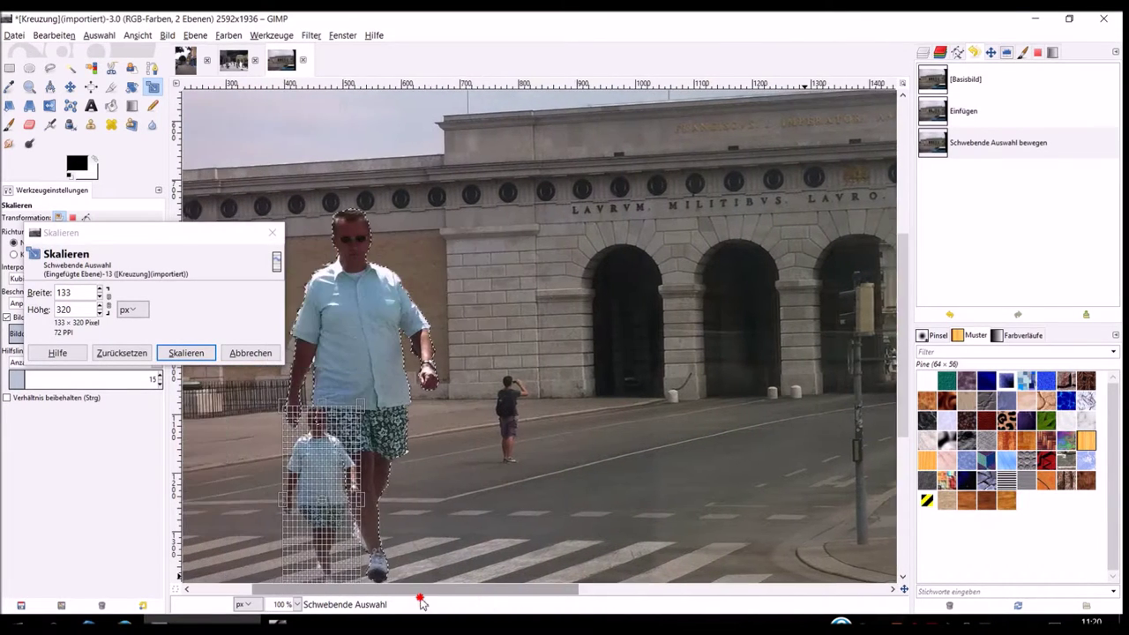
scroll(903, 297, down, 2)
scroll(903, 297, down, 1)
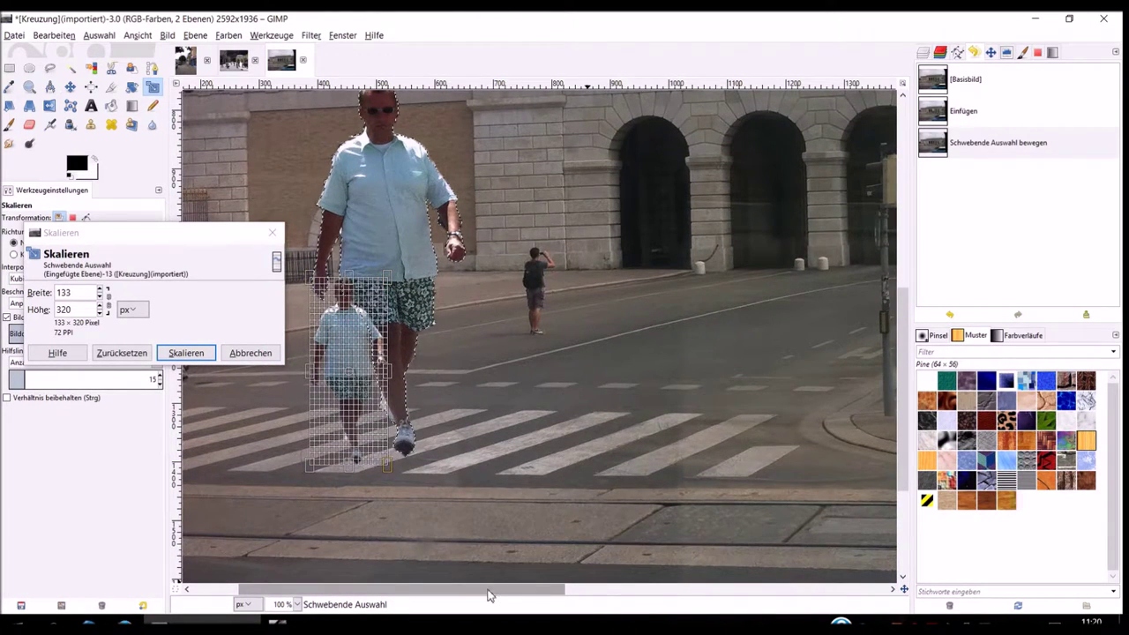
drag(491, 591, 699, 596)
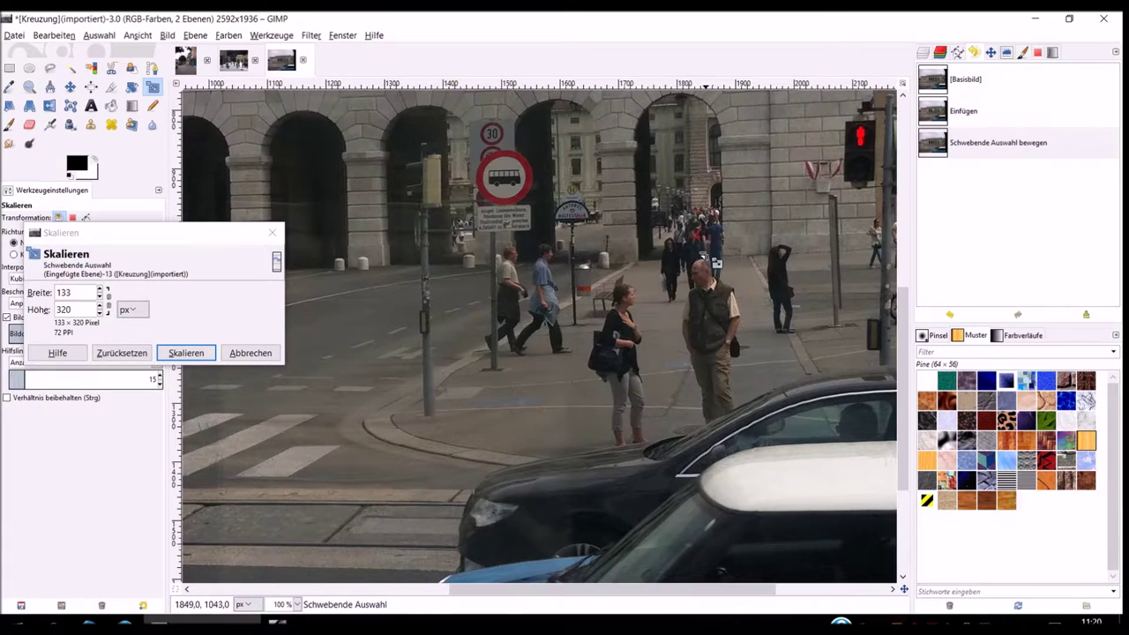
drag(669, 593, 446, 593)
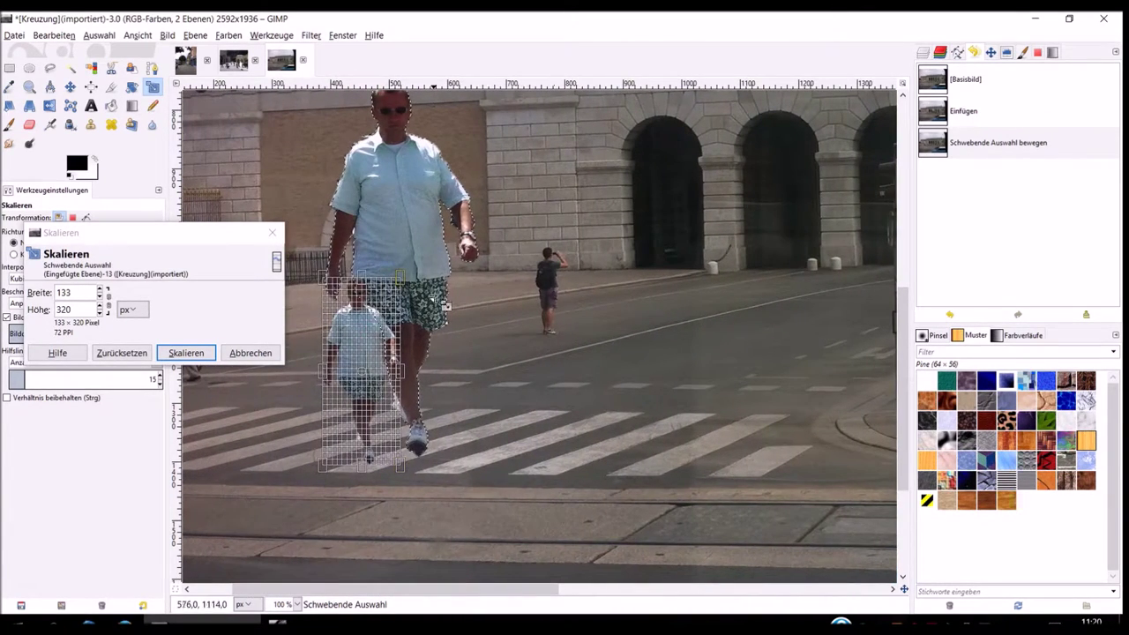
drag(401, 280, 427, 247)
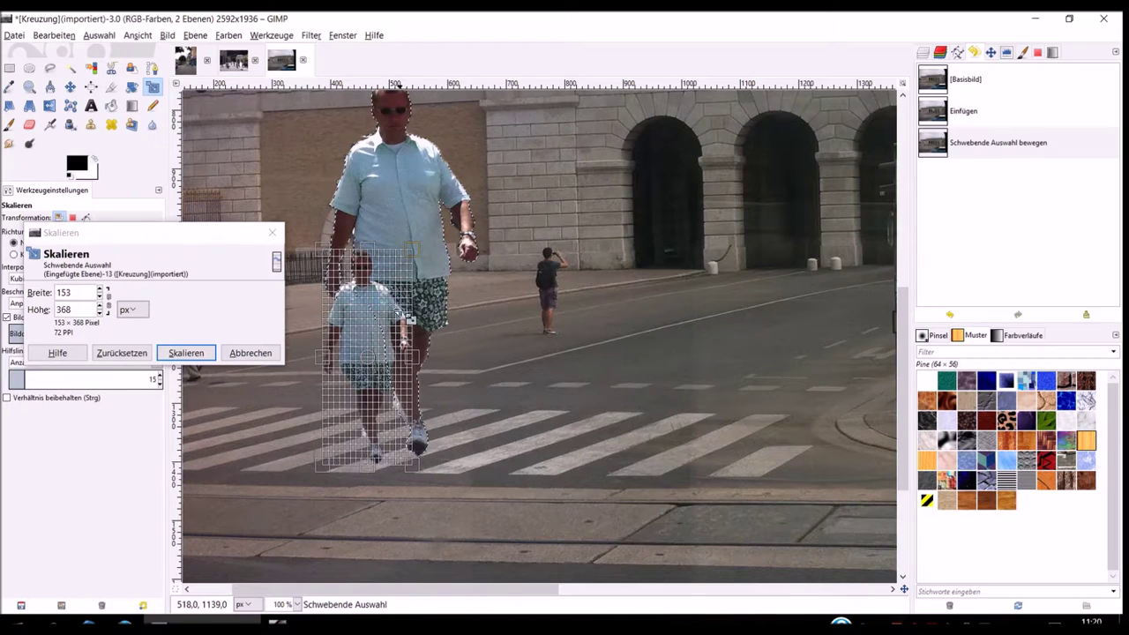
click(204, 257)
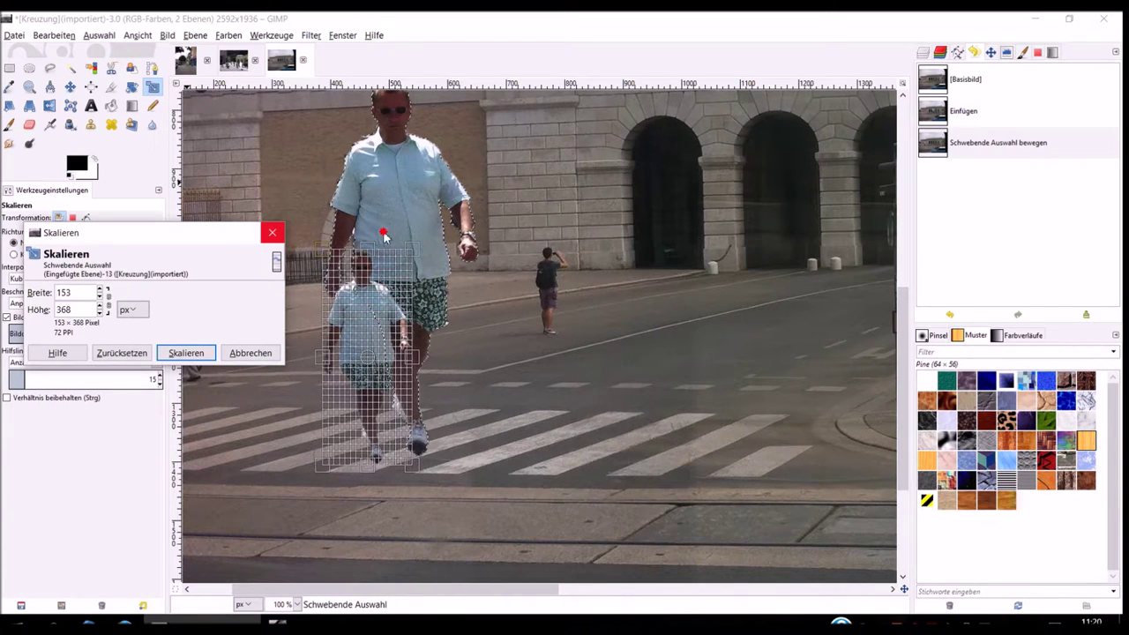
drag(148, 234, 668, 188)
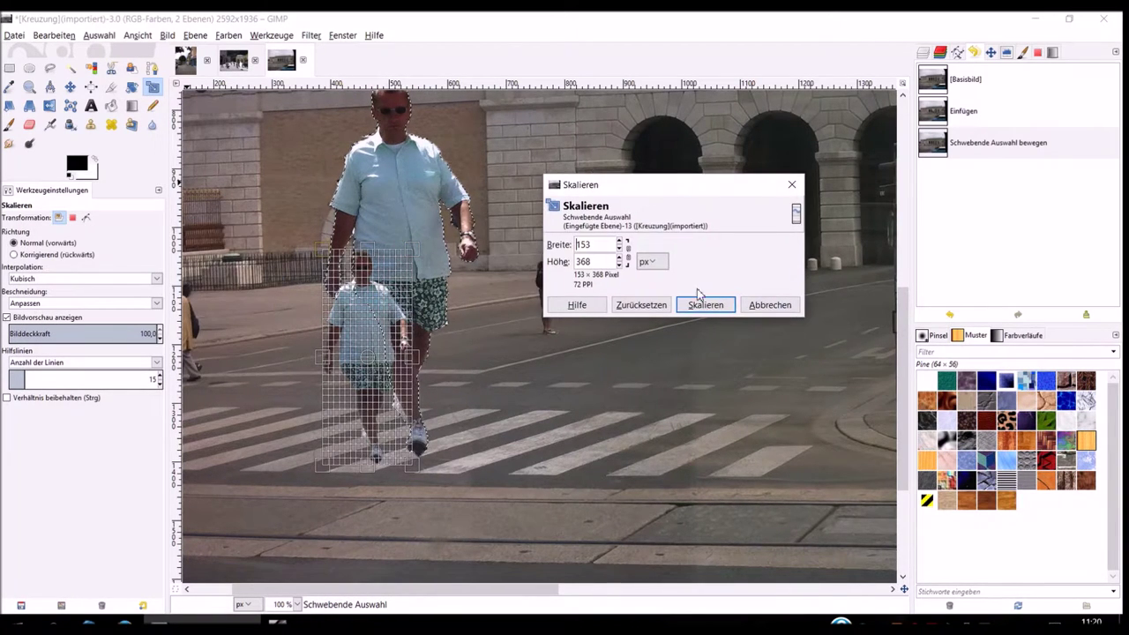
click(706, 305)
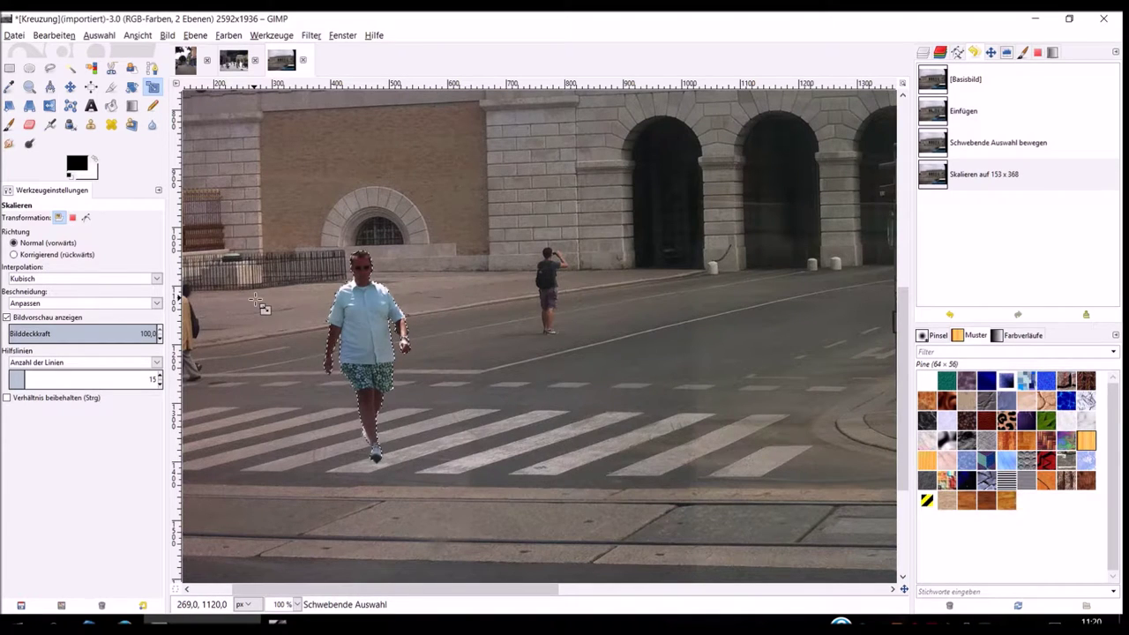
Zoom out to 50% and move the resized pedestrian onto the left part of the crosswalk
mouse_move(505, 588)
mouse_down()
mouse_move(756, 588)
mouse_move(453, 585)
mouse_up()
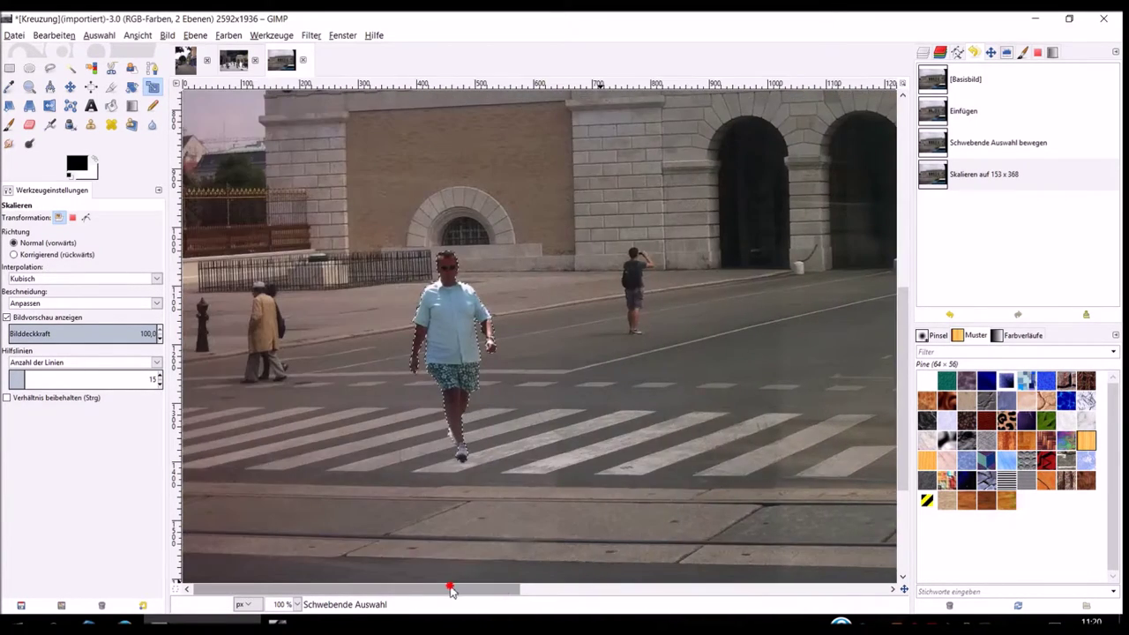
key(minus)
key(minus)
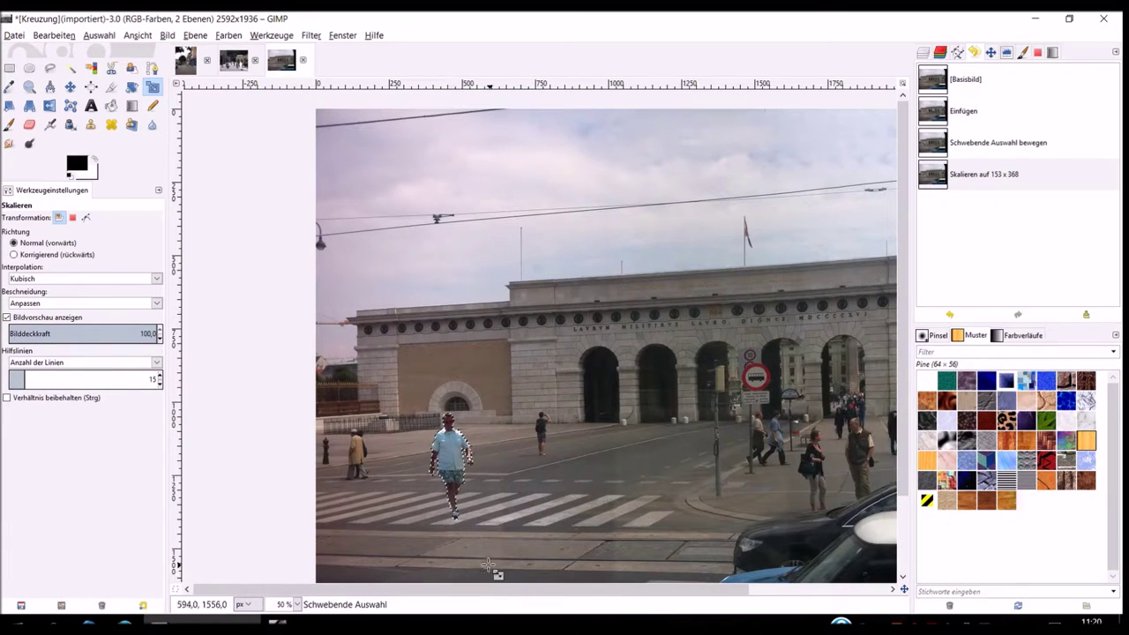
mouse_move(484, 589)
mouse_down()
mouse_move(567, 596)
mouse_move(495, 600)
mouse_up()
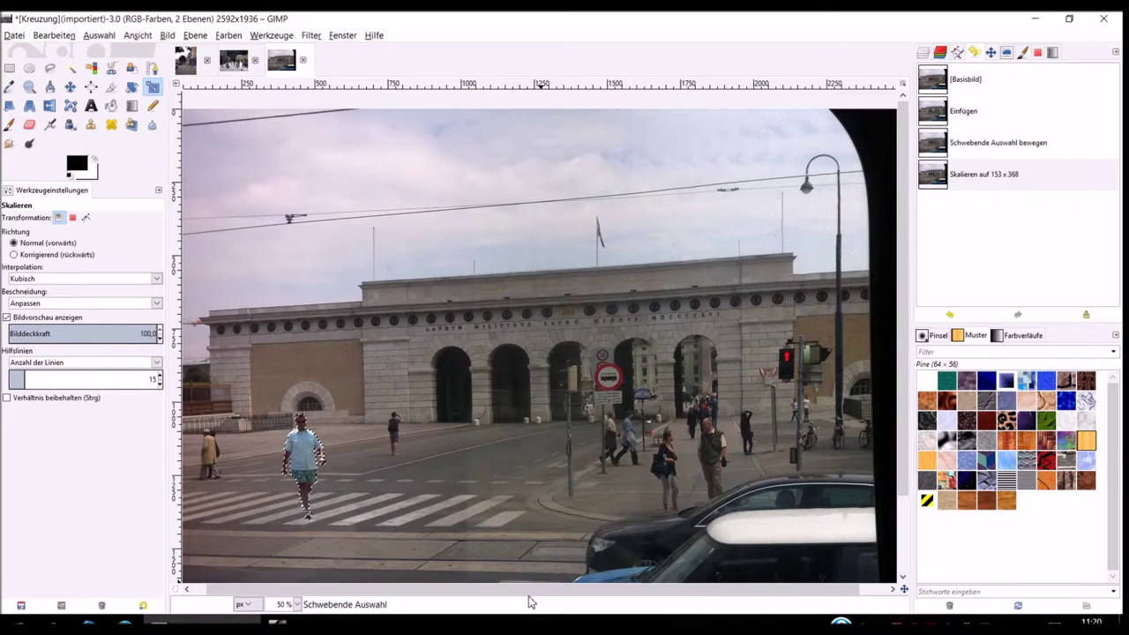
scroll(532, 597, up, 1)
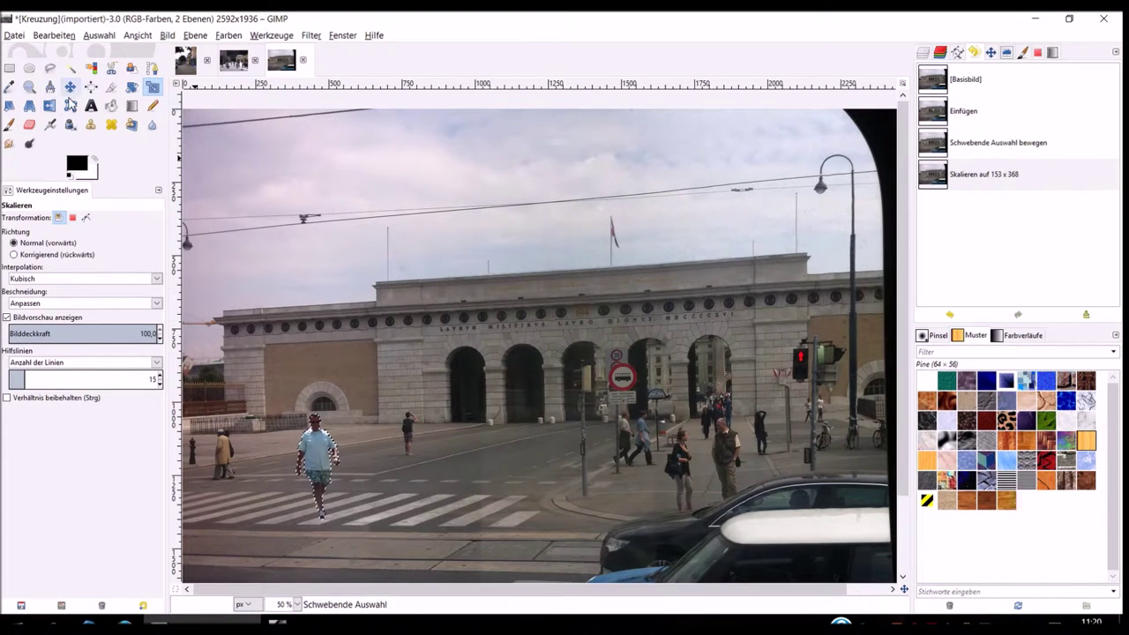
click(71, 88)
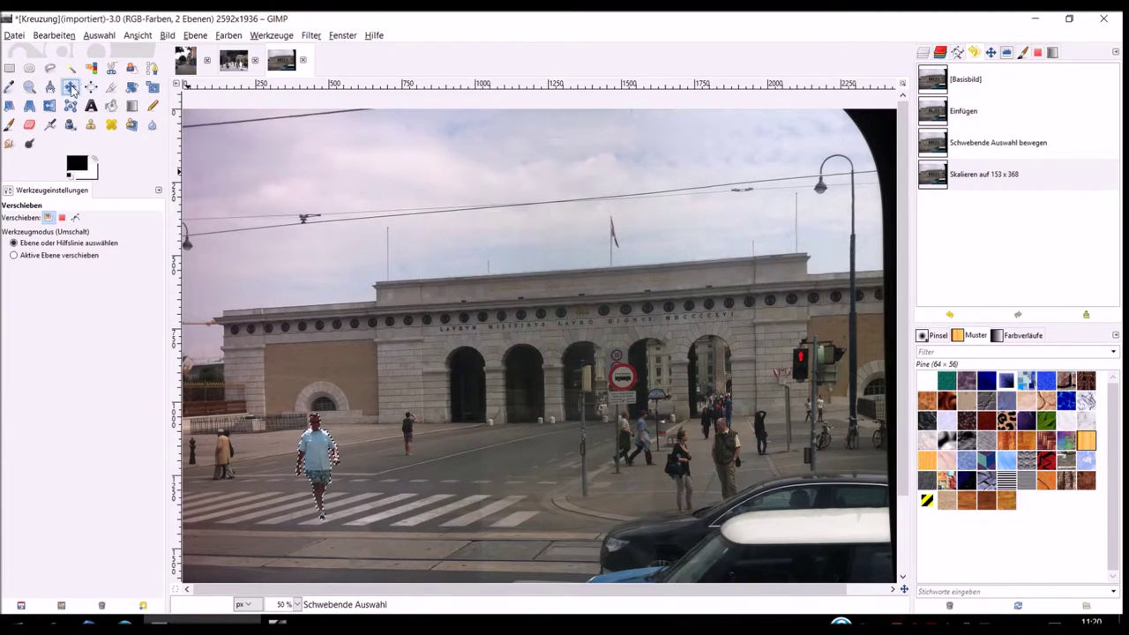
mouse_move(295, 473)
mouse_down()
mouse_move(363, 458)
mouse_move(763, 471)
mouse_move(327, 479)
mouse_up()
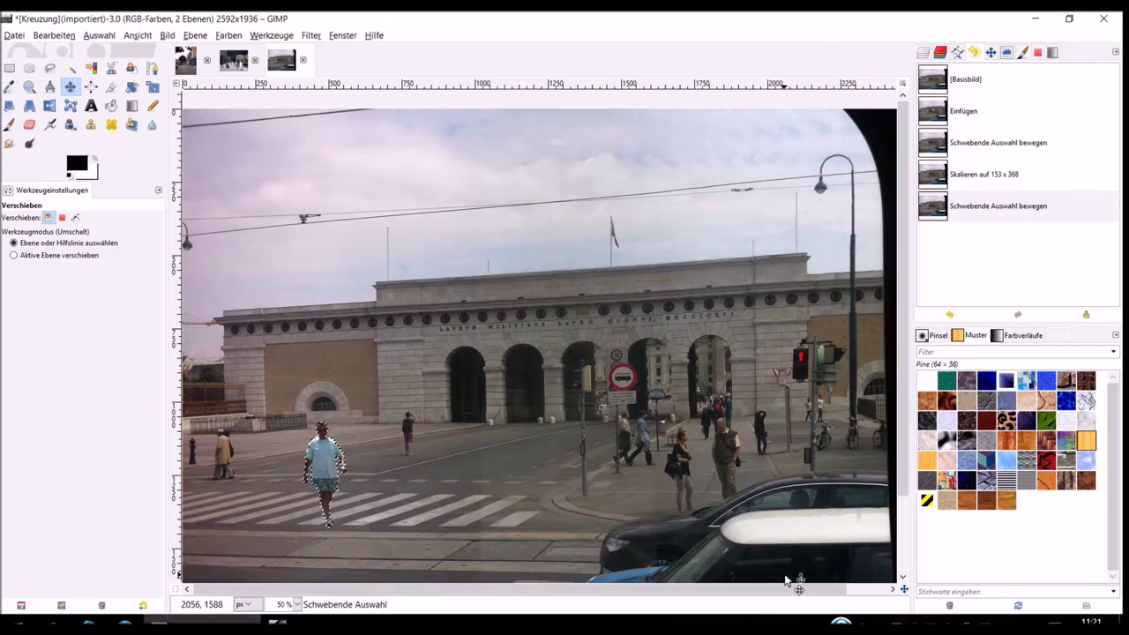
click(229, 36)
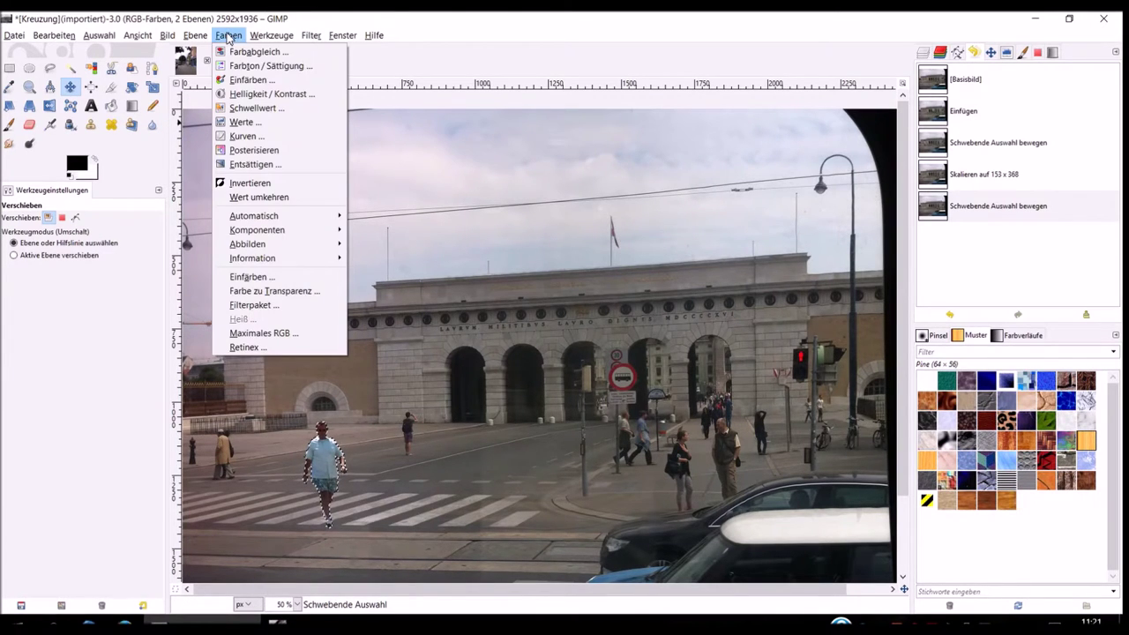
Apply Brightness/Contrast with brightness 23 and contrast -3 to the pasted pedestrian
click(284, 94)
drag(285, 228, 302, 229)
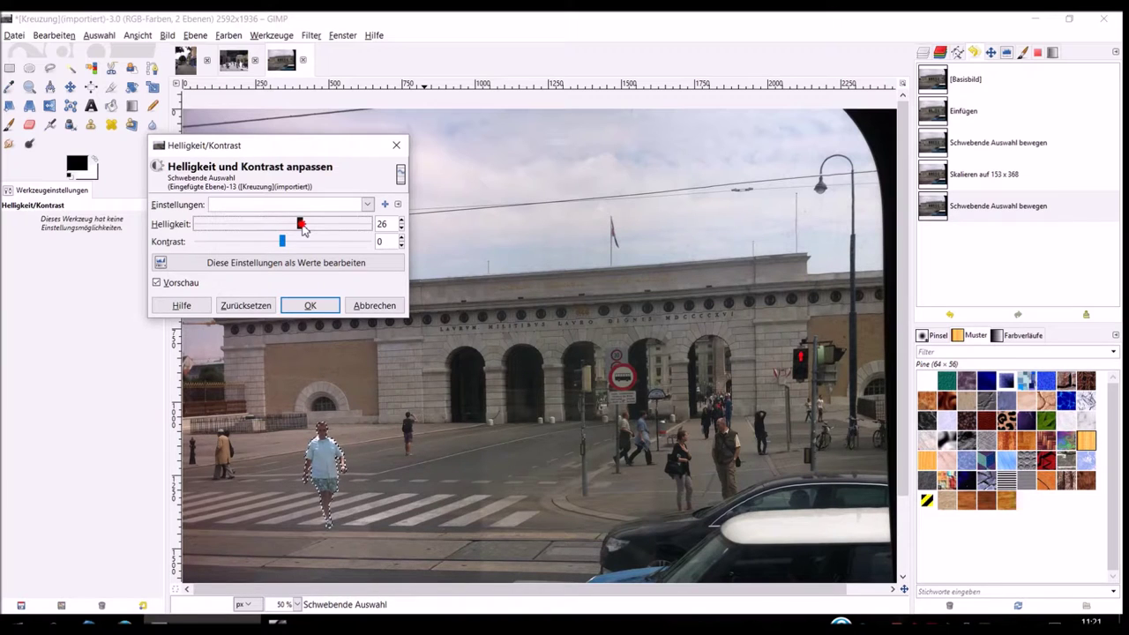
drag(303, 228, 280, 244)
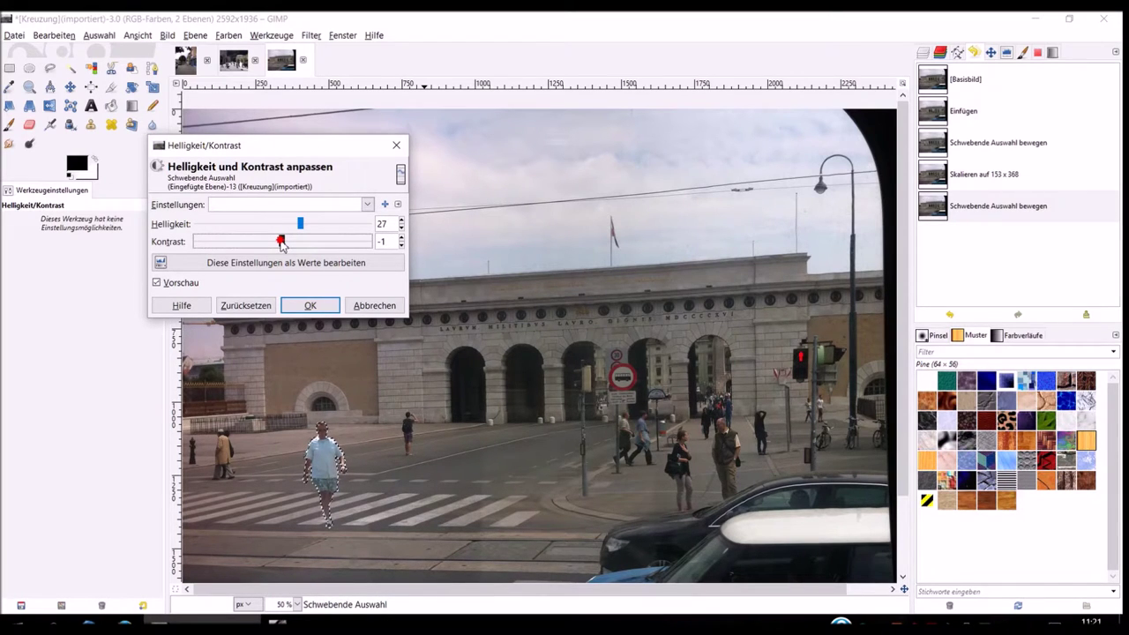
drag(281, 243, 279, 244)
click(301, 226)
drag(300, 226, 298, 226)
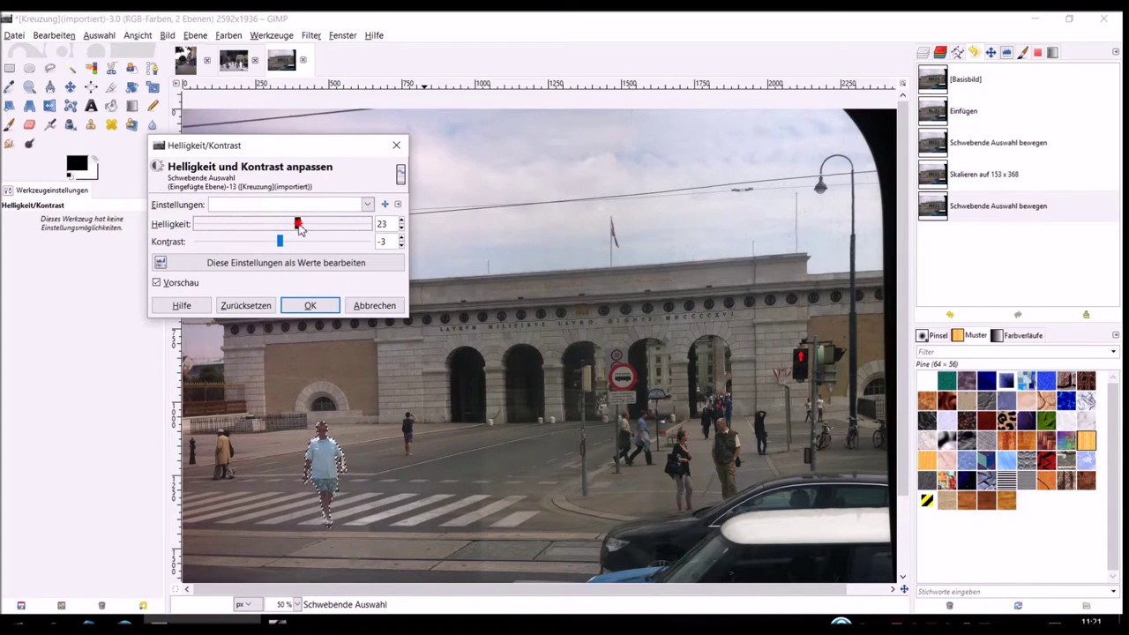
click(305, 306)
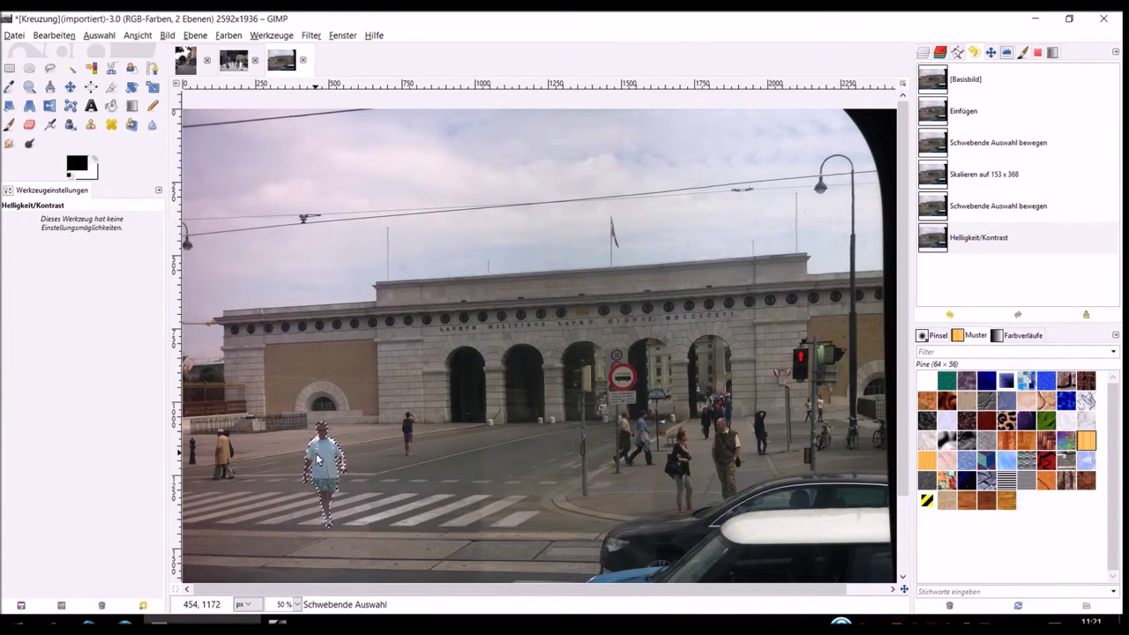
key(ctrl+f)
Cancel the reopened adjustment dialog, anchor the pedestrian, and undo an accidental layer shift
click(374, 305)
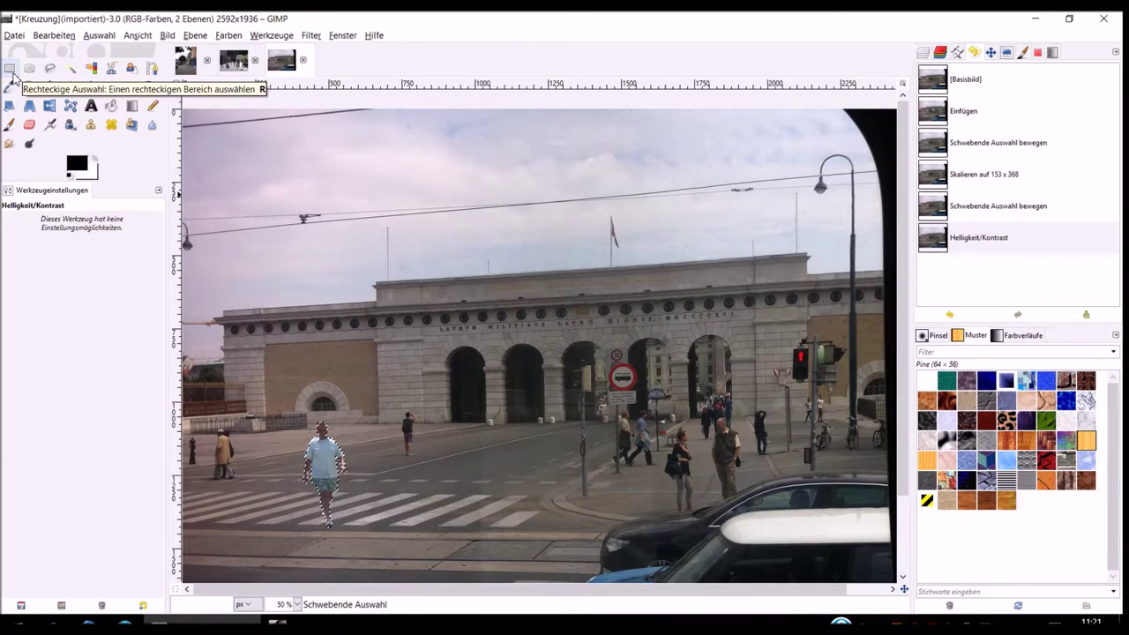
click(11, 70)
click(291, 238)
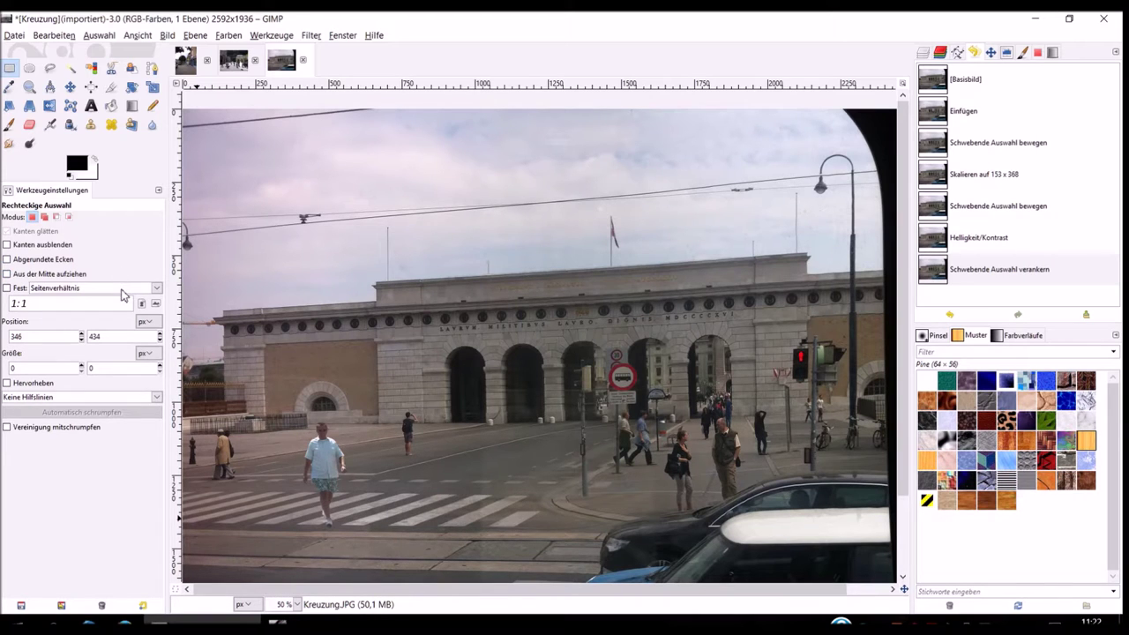
click(69, 86)
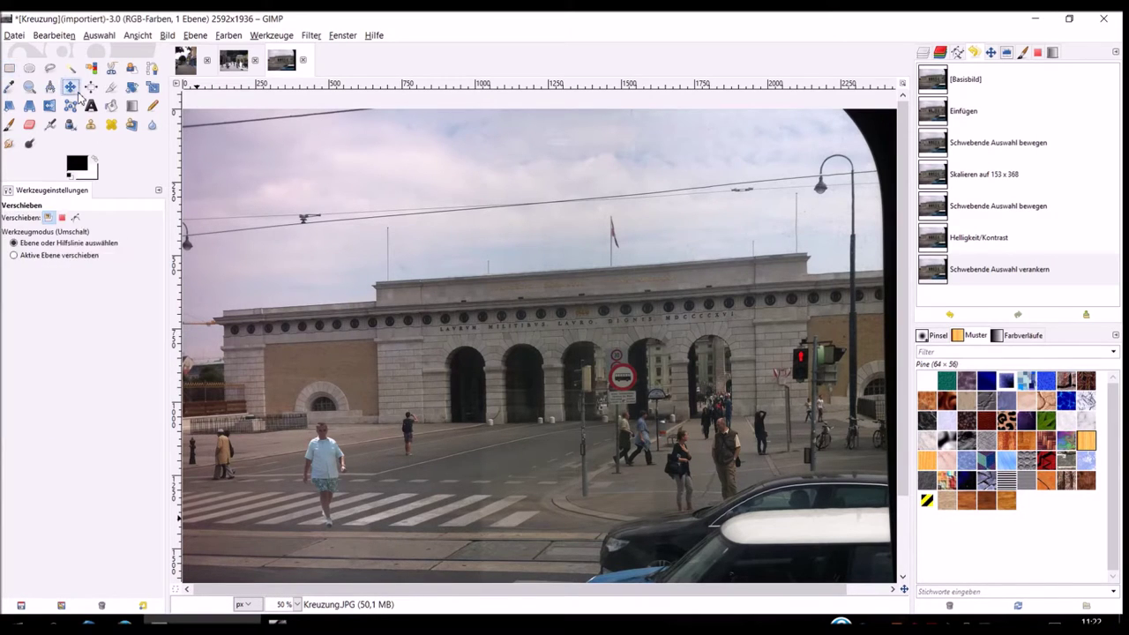
drag(383, 544, 373, 542)
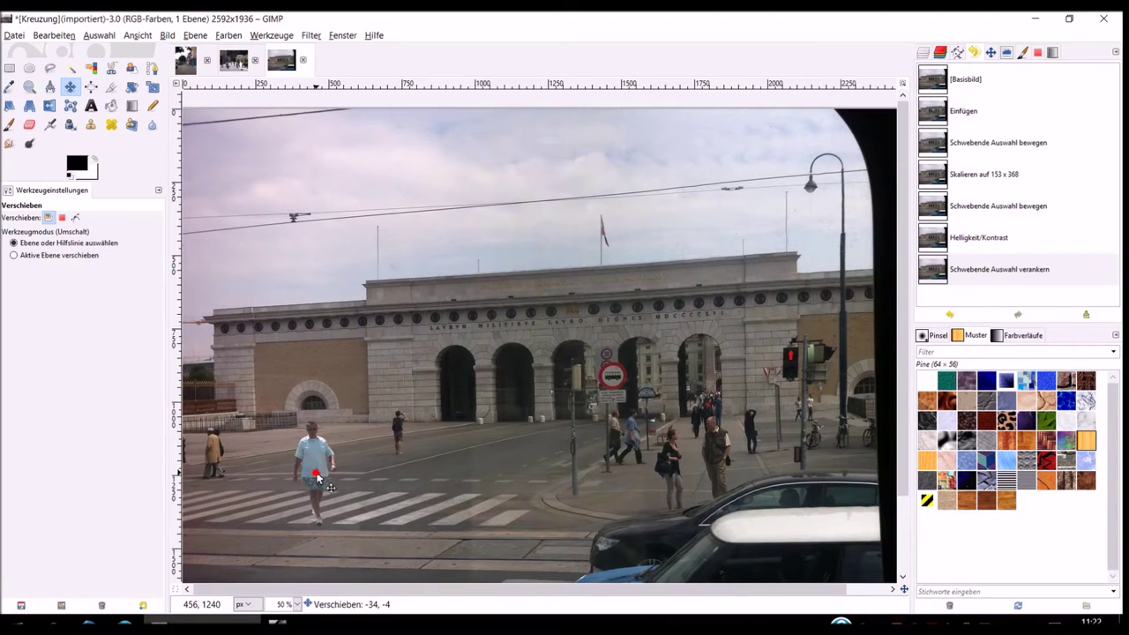
click(1001, 260)
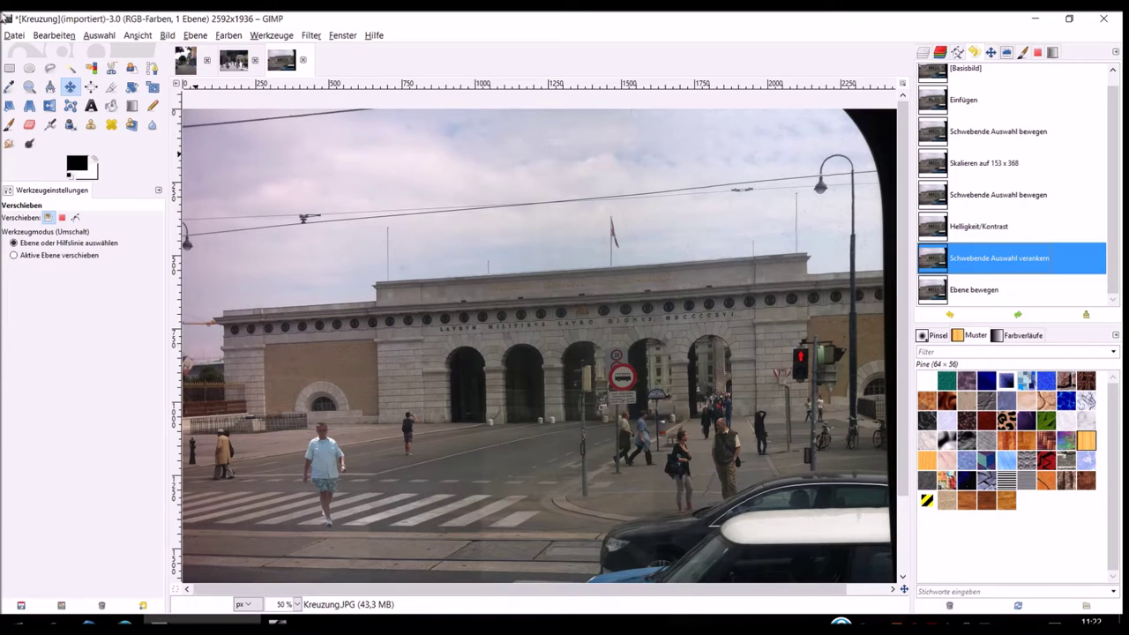
click(49, 35)
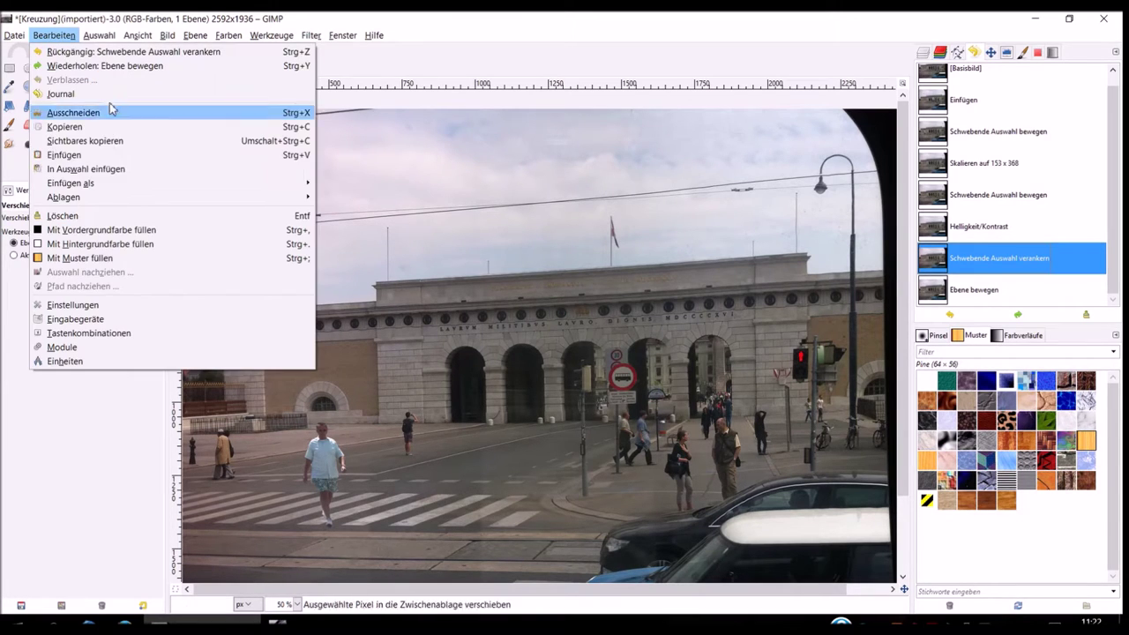
Paste the pedestrian again and scale the new copy down to 78 × 186 pixels
click(94, 155)
drag(550, 317, 502, 357)
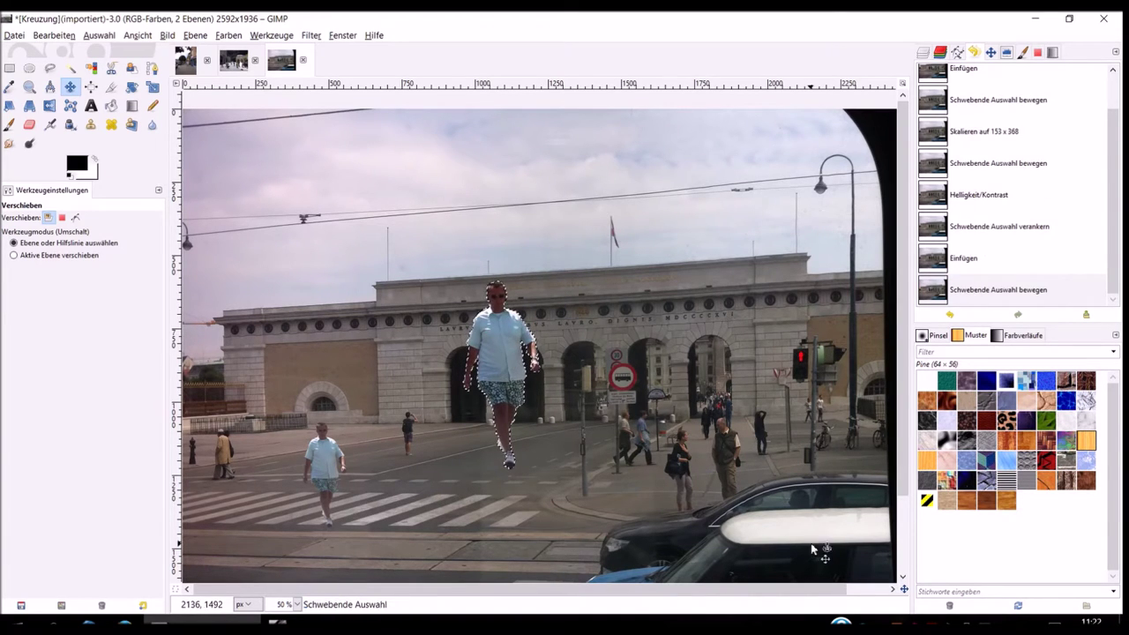
click(153, 86)
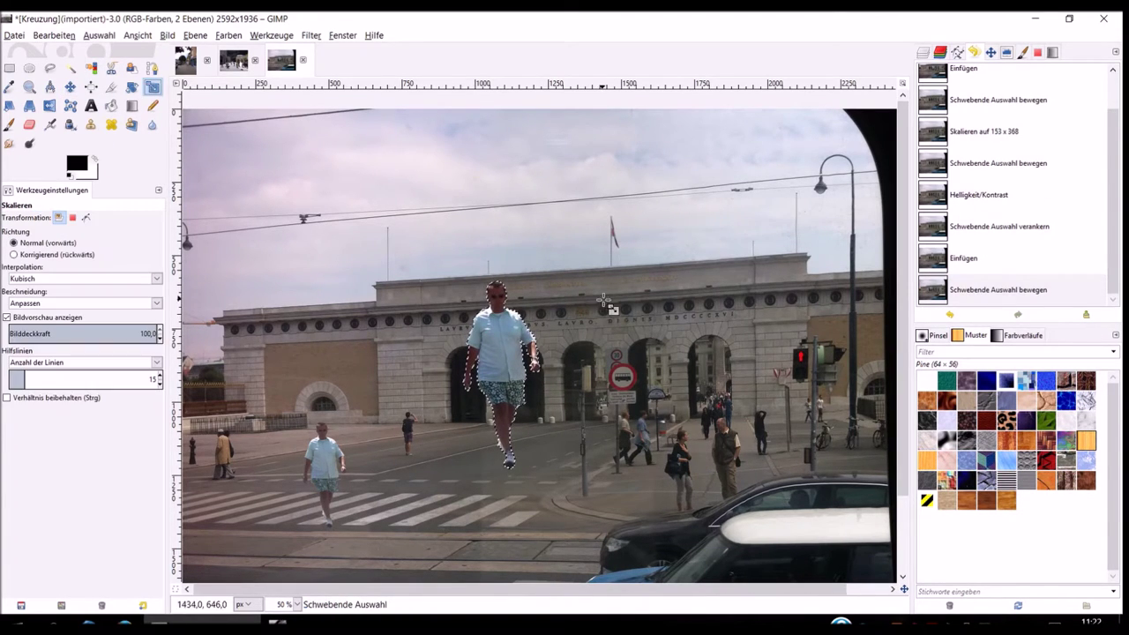
click(521, 306)
mouse_move(521, 306)
mouse_down()
mouse_move(477, 413)
mouse_move(496, 424)
mouse_up()
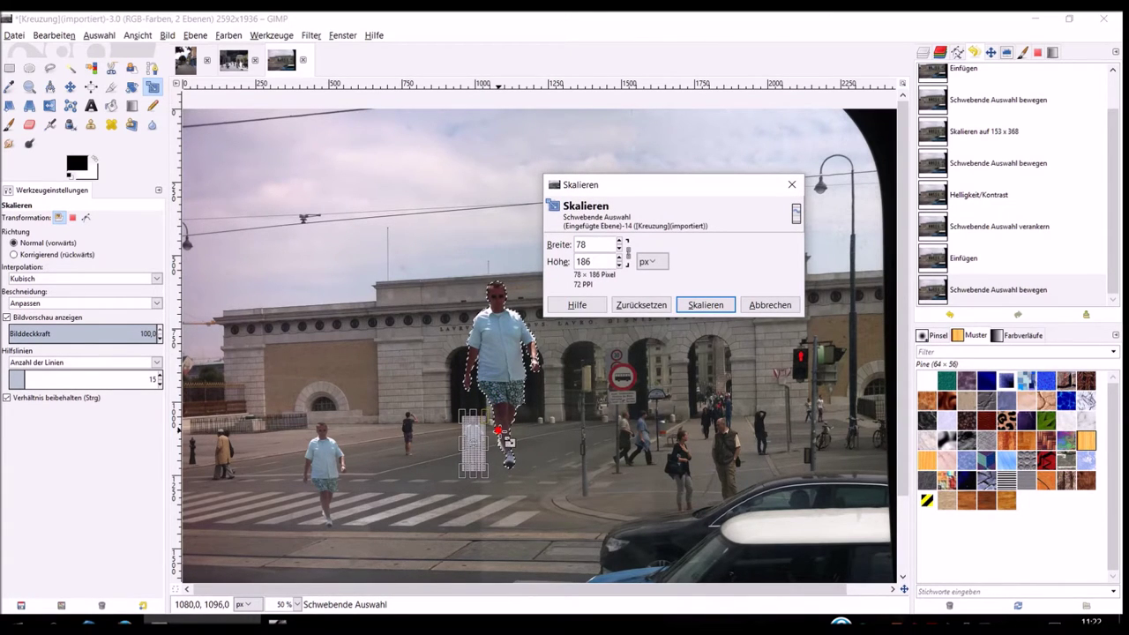
click(698, 304)
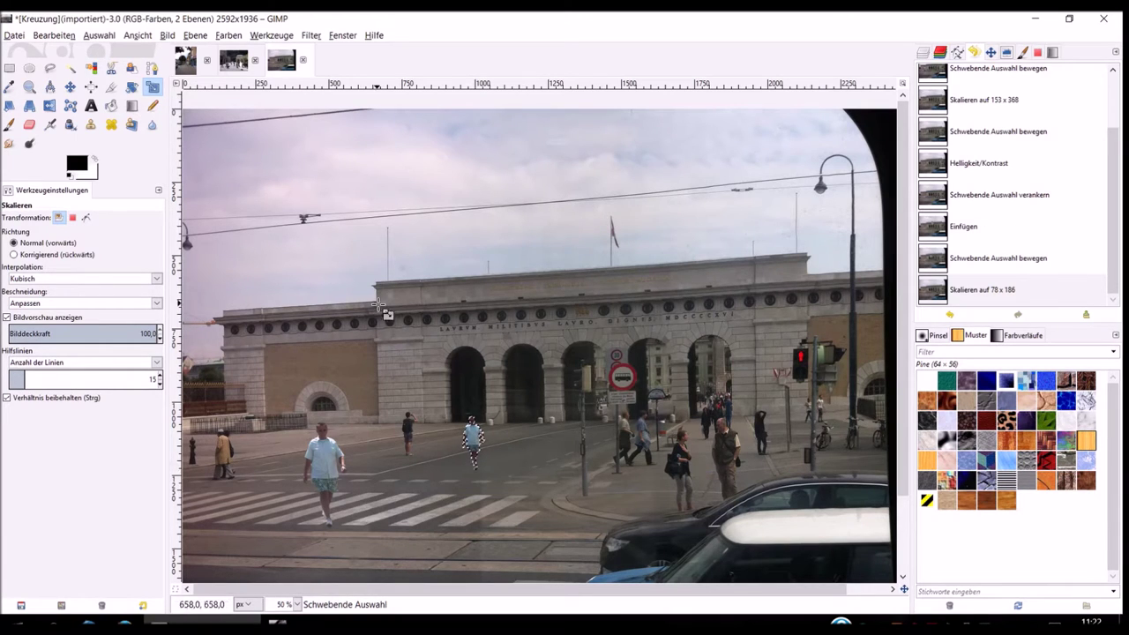
Place the small copy further back on the road and anchor it into the photo
click(69, 86)
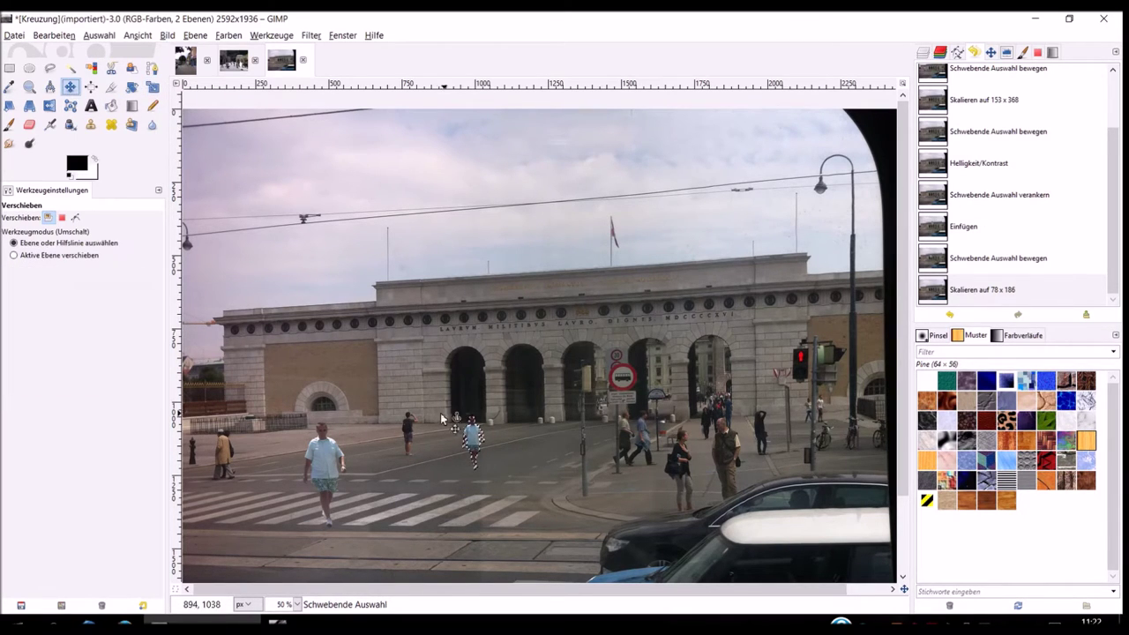
mouse_move(483, 449)
mouse_down()
mouse_move(454, 440)
mouse_move(475, 436)
mouse_up()
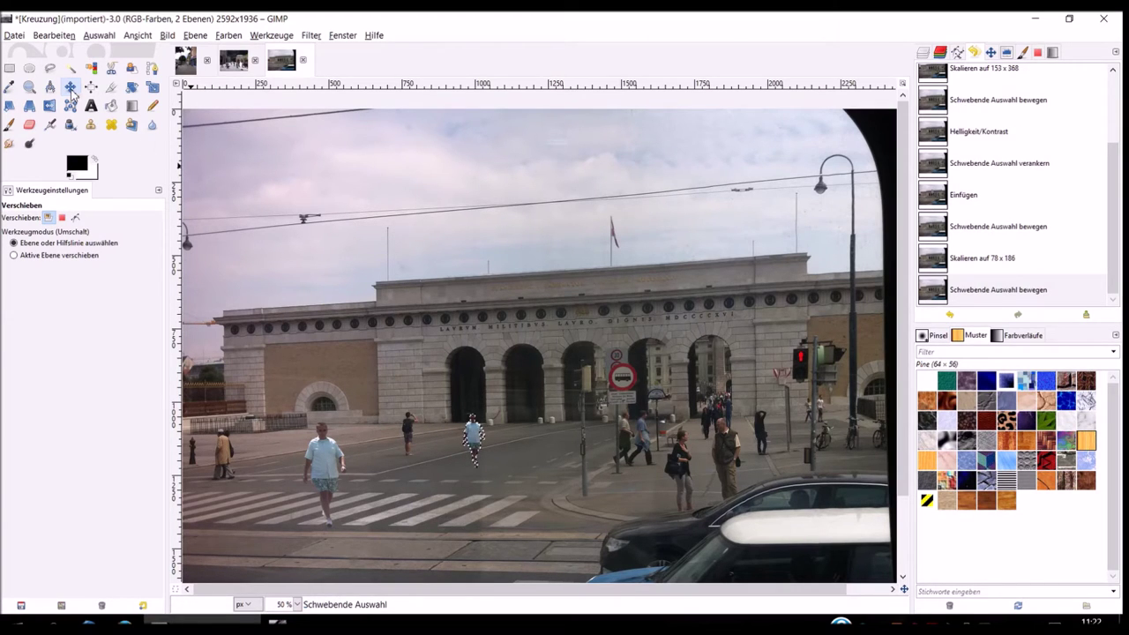
click(9, 68)
click(378, 325)
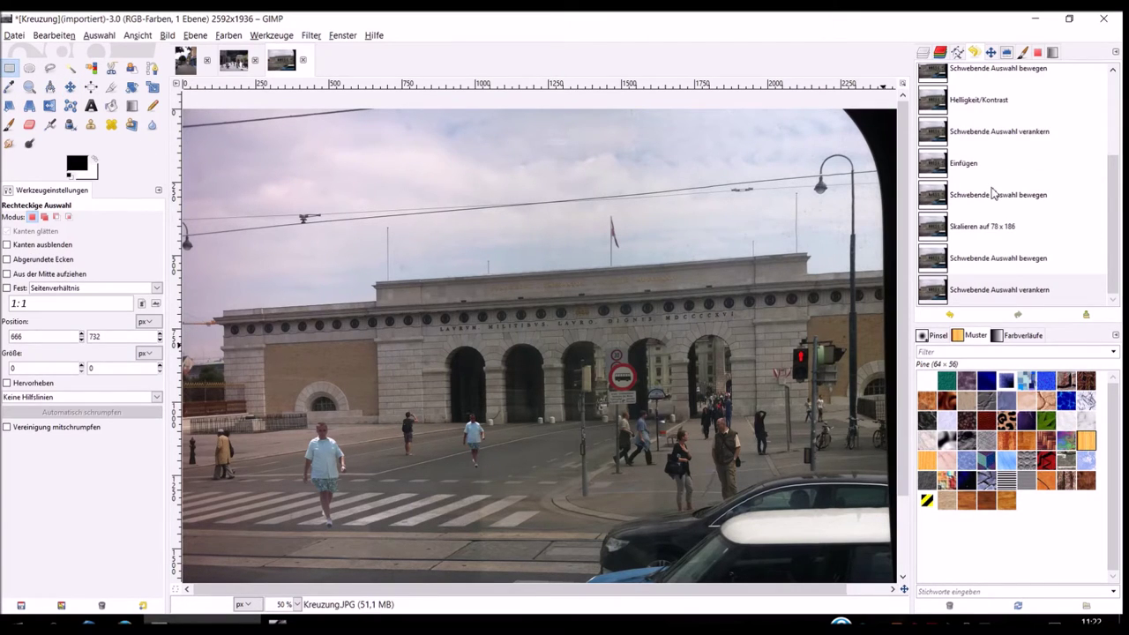